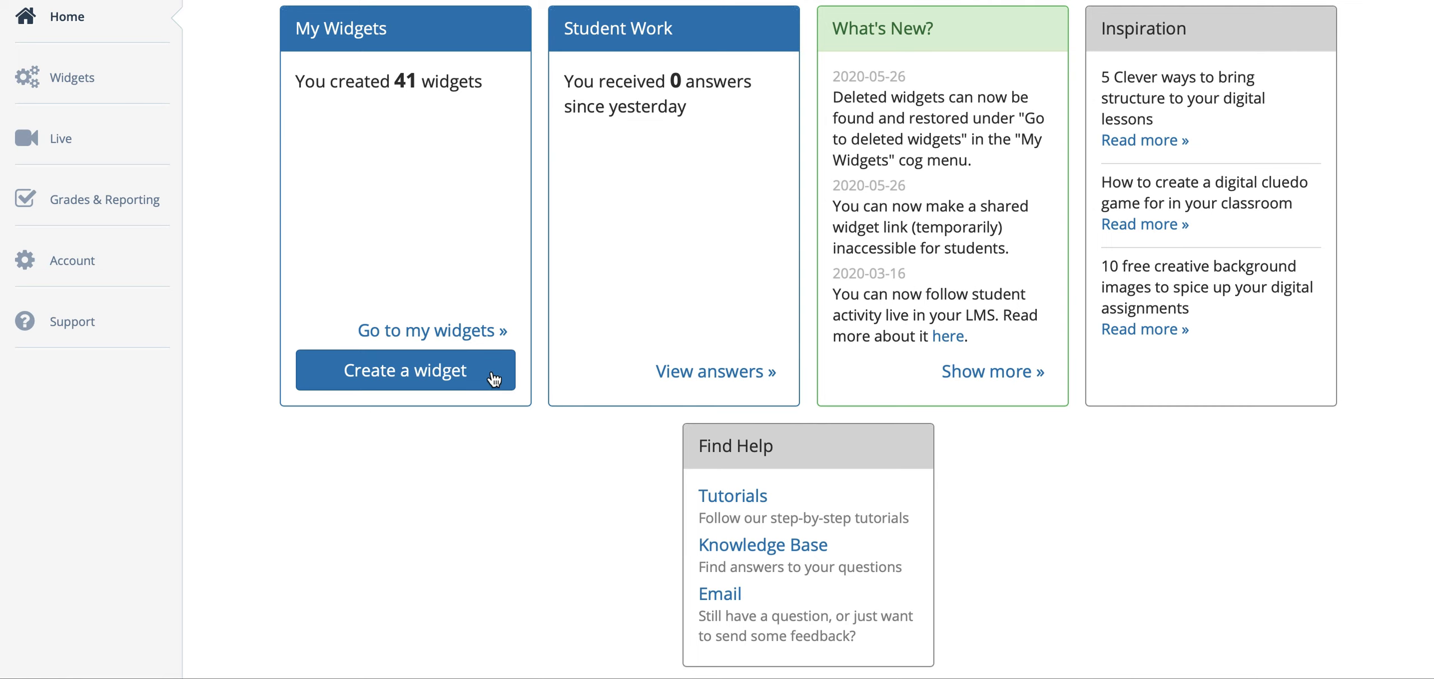
Step: Start a new widget and examine the available widget types in every category, from Test & Review to Miscellaneous
left_click(446, 369)
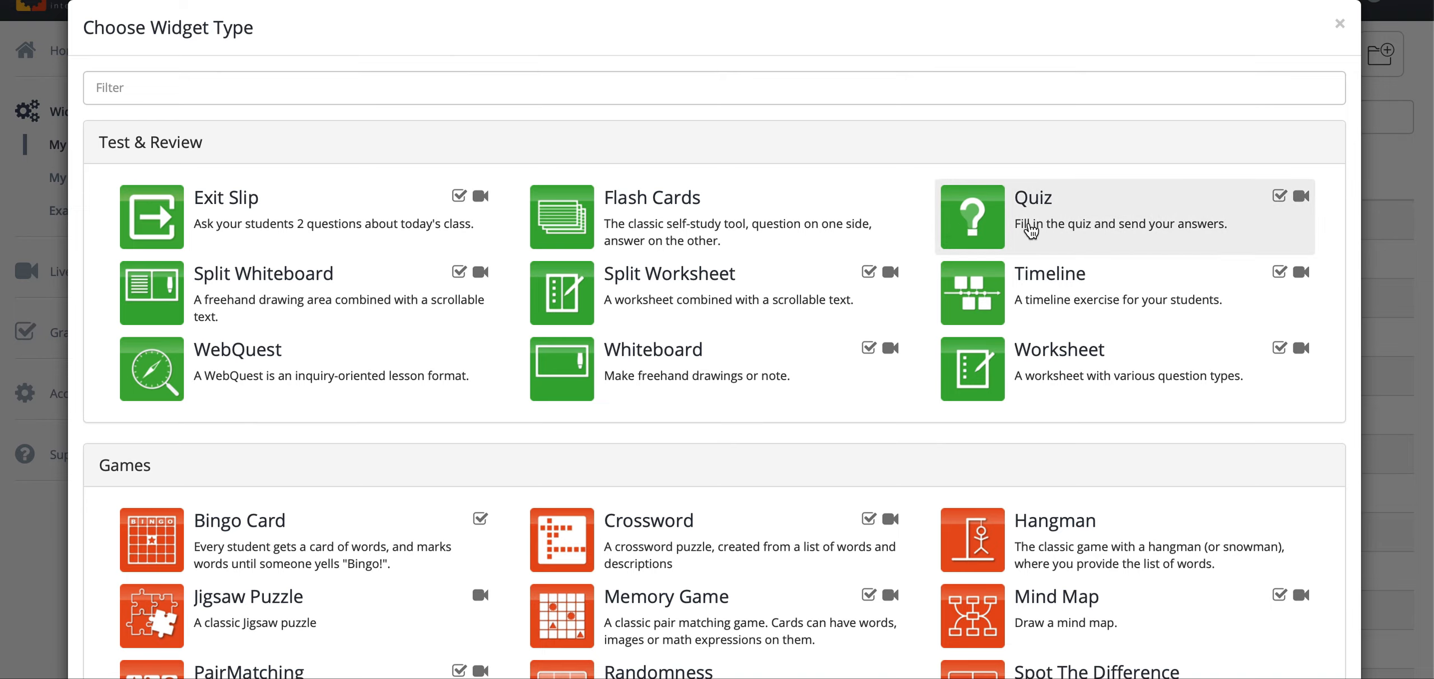
scroll(1031, 230, "down", 1)
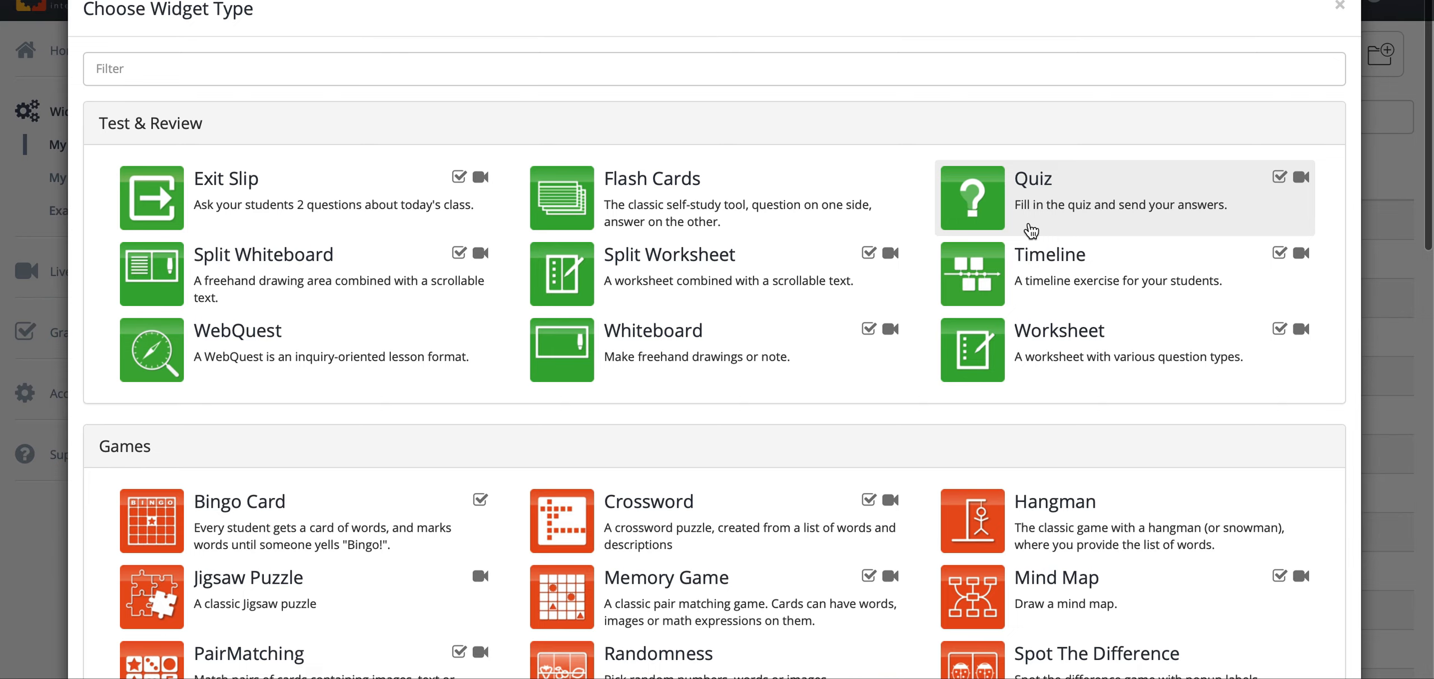
scroll(1031, 230, "down", 5)
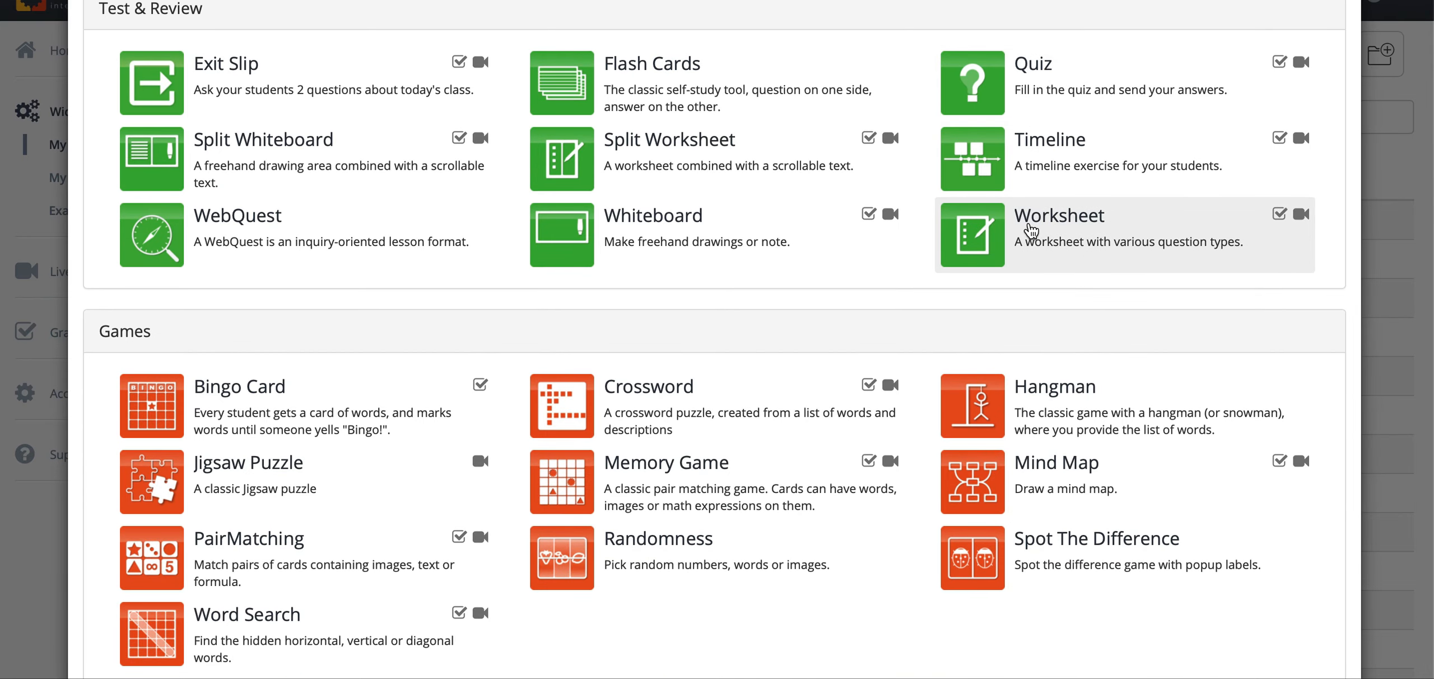
scroll(1031, 230, "down", 7)
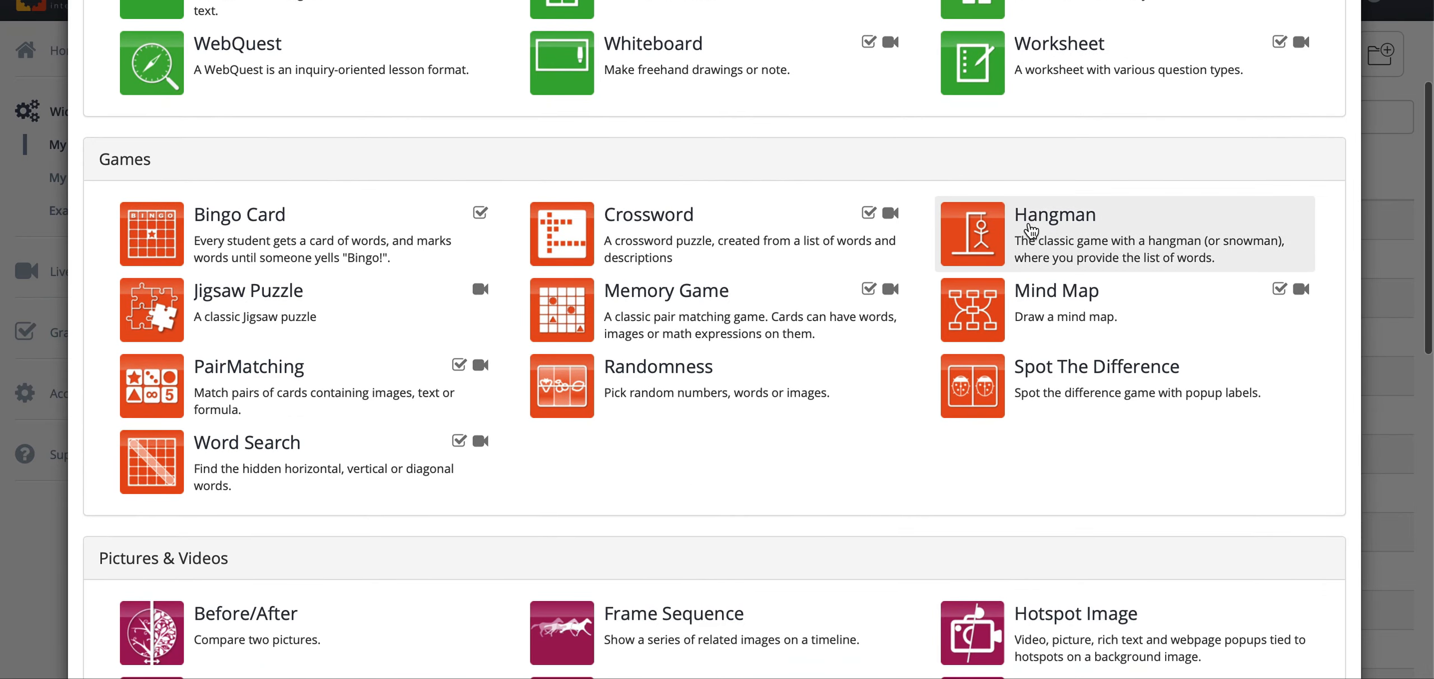
scroll(1031, 230, "up", 3)
scroll(1031, 229, "up", 6)
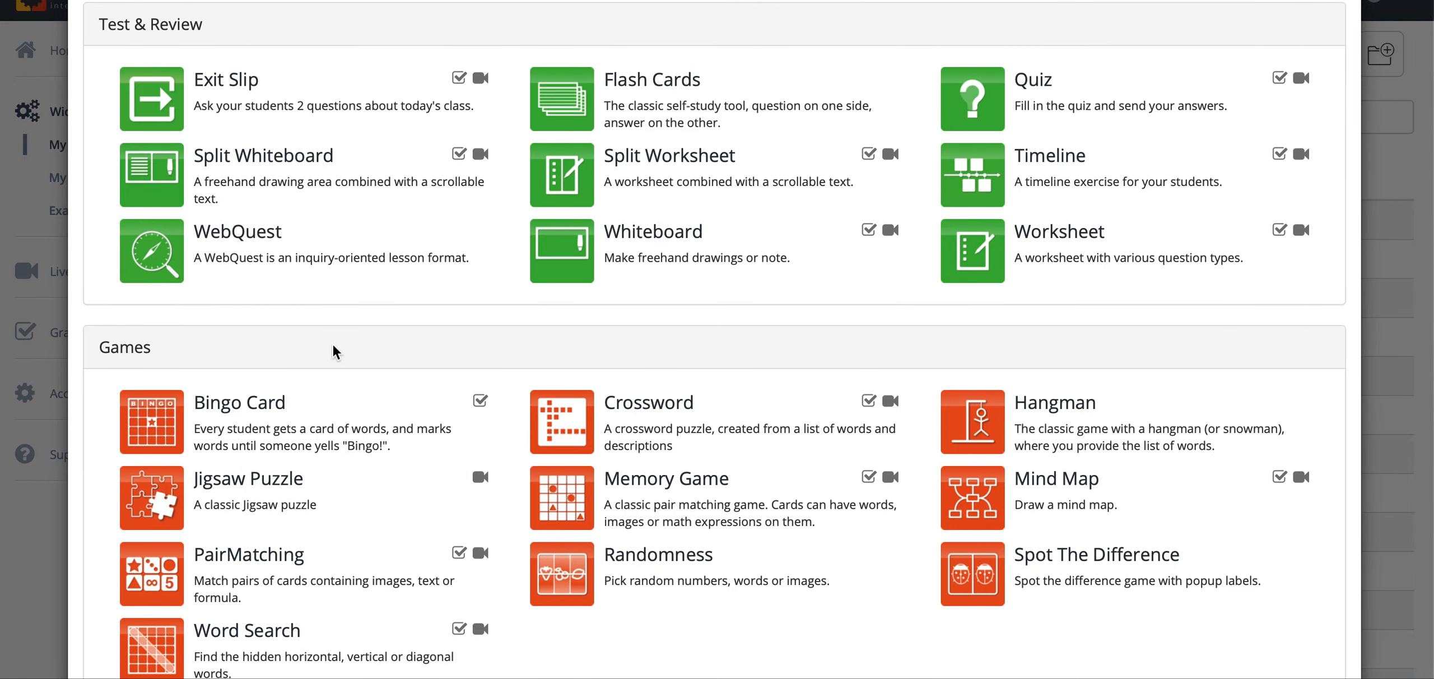
scroll(335, 351, "down", 5)
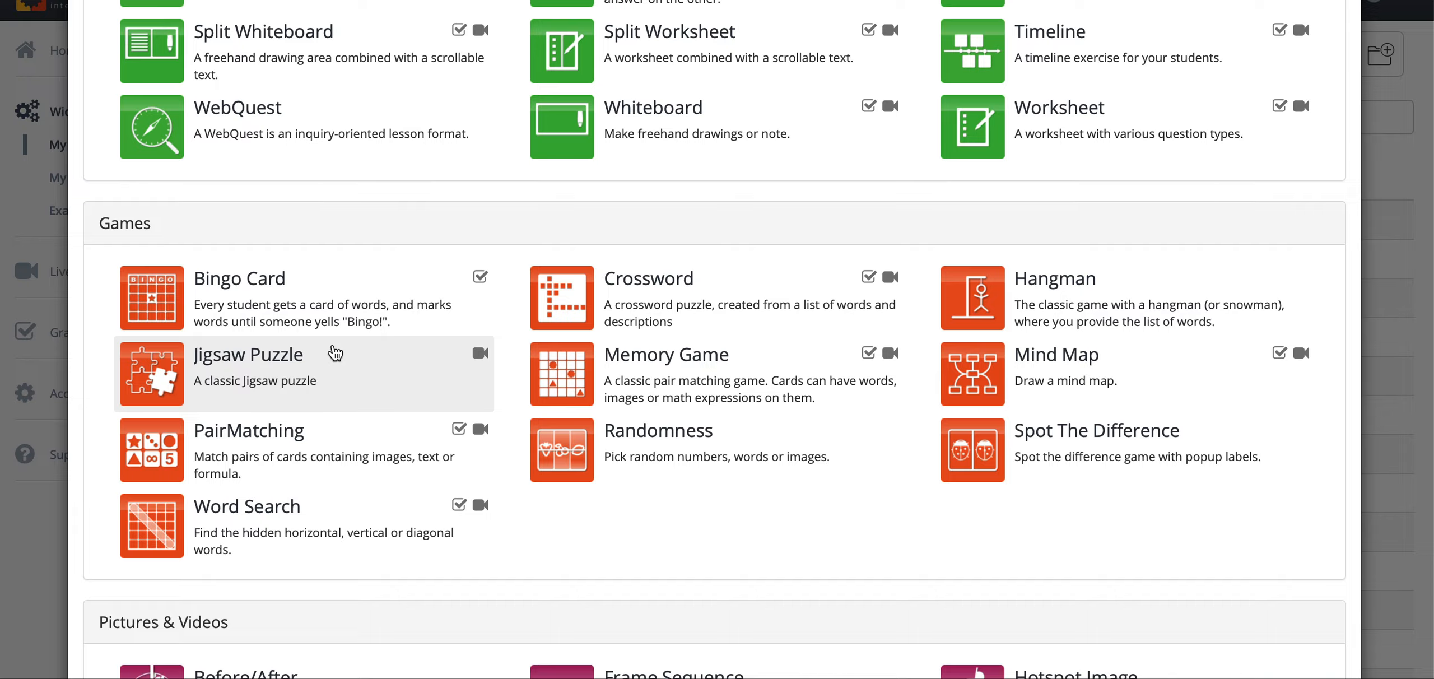
scroll(335, 353, "down", 18)
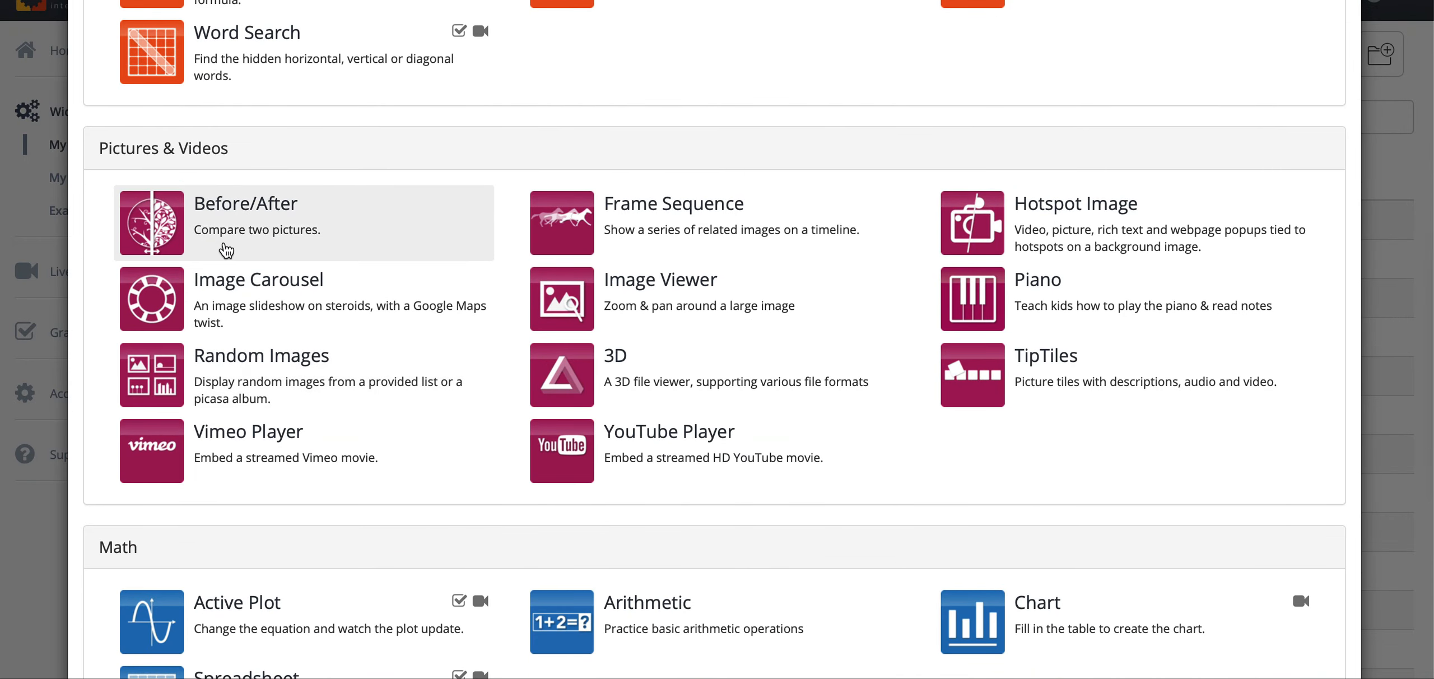
scroll(314, 343, "down", 6)
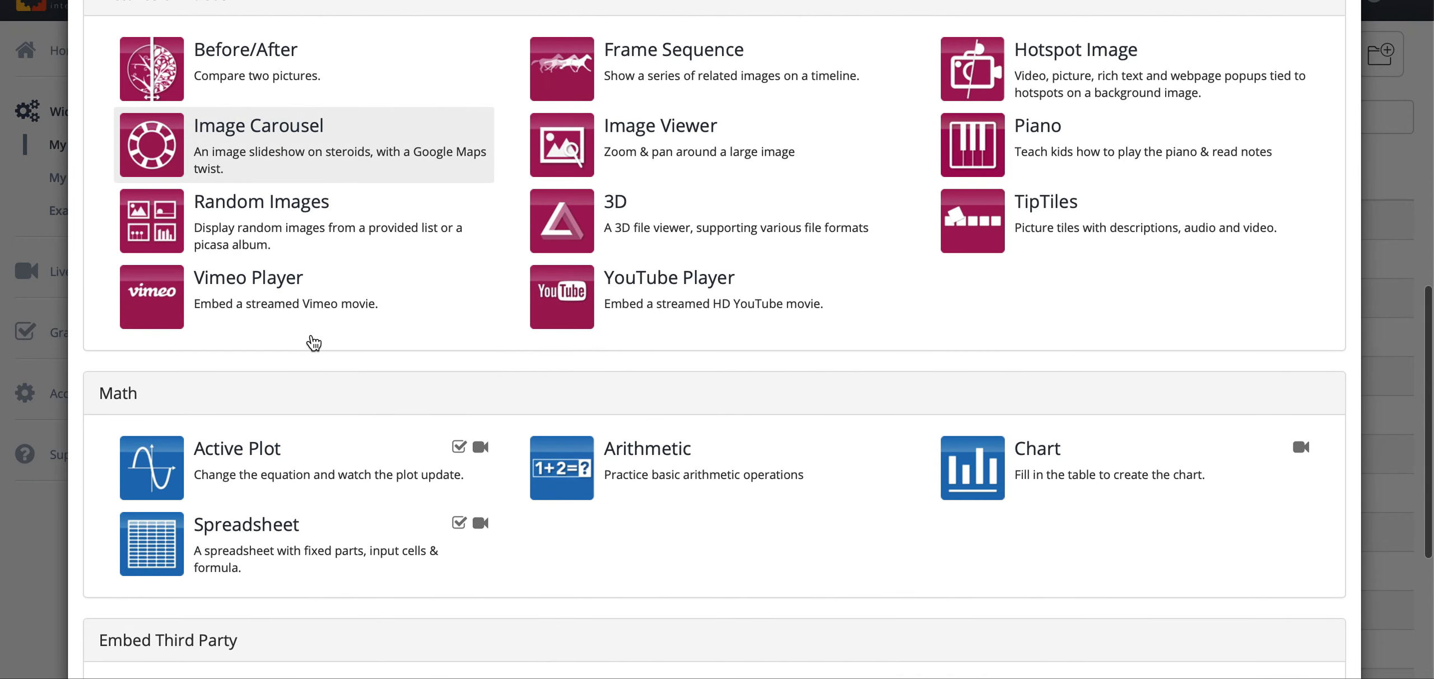
scroll(314, 343, "down", 5)
scroll(314, 343, "down", 9)
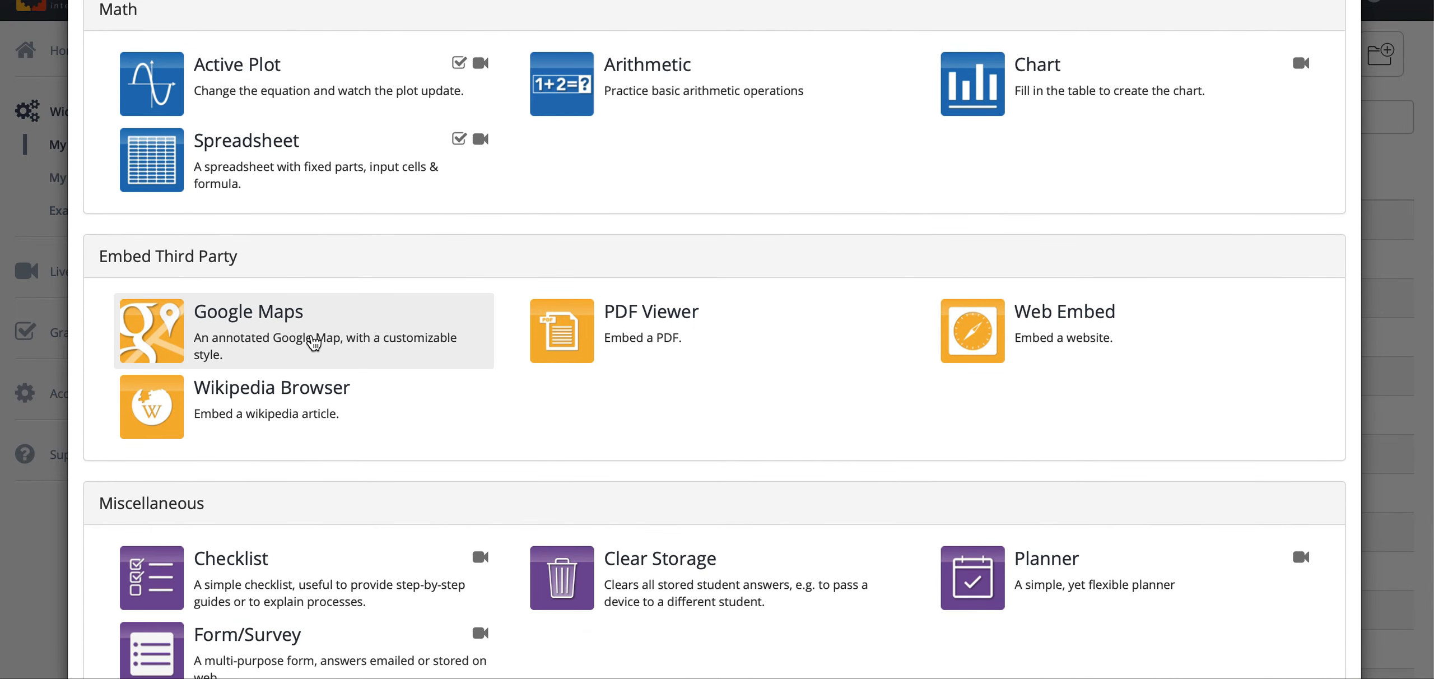
scroll(314, 343, "down", 2)
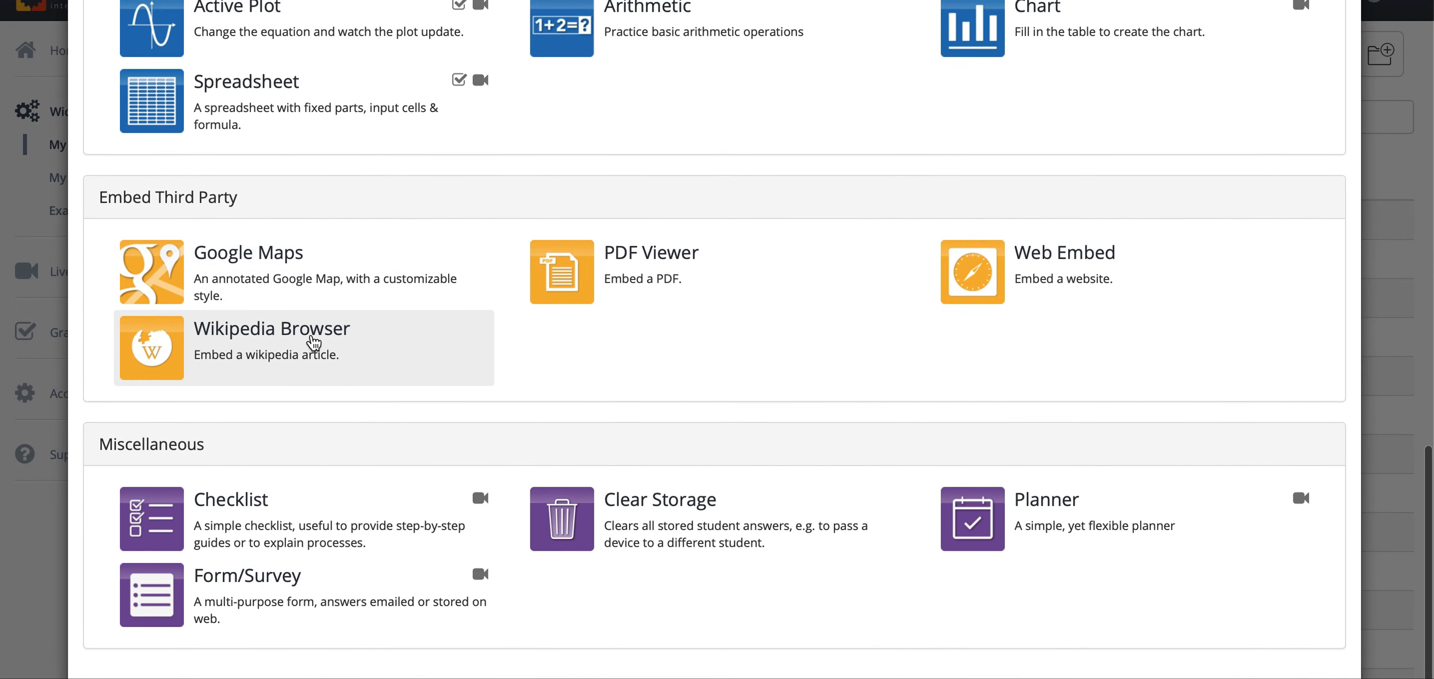
scroll(322, 379, "up", 20)
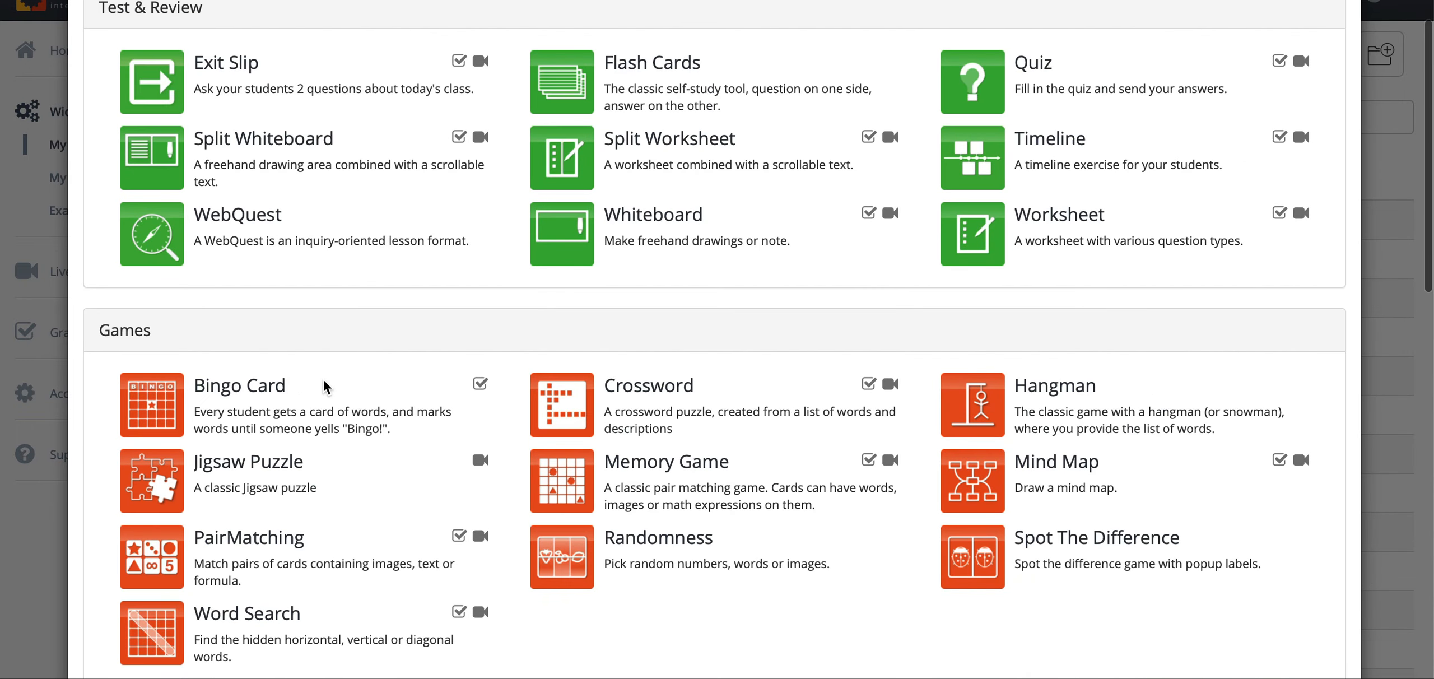
scroll(323, 379, "up", 5)
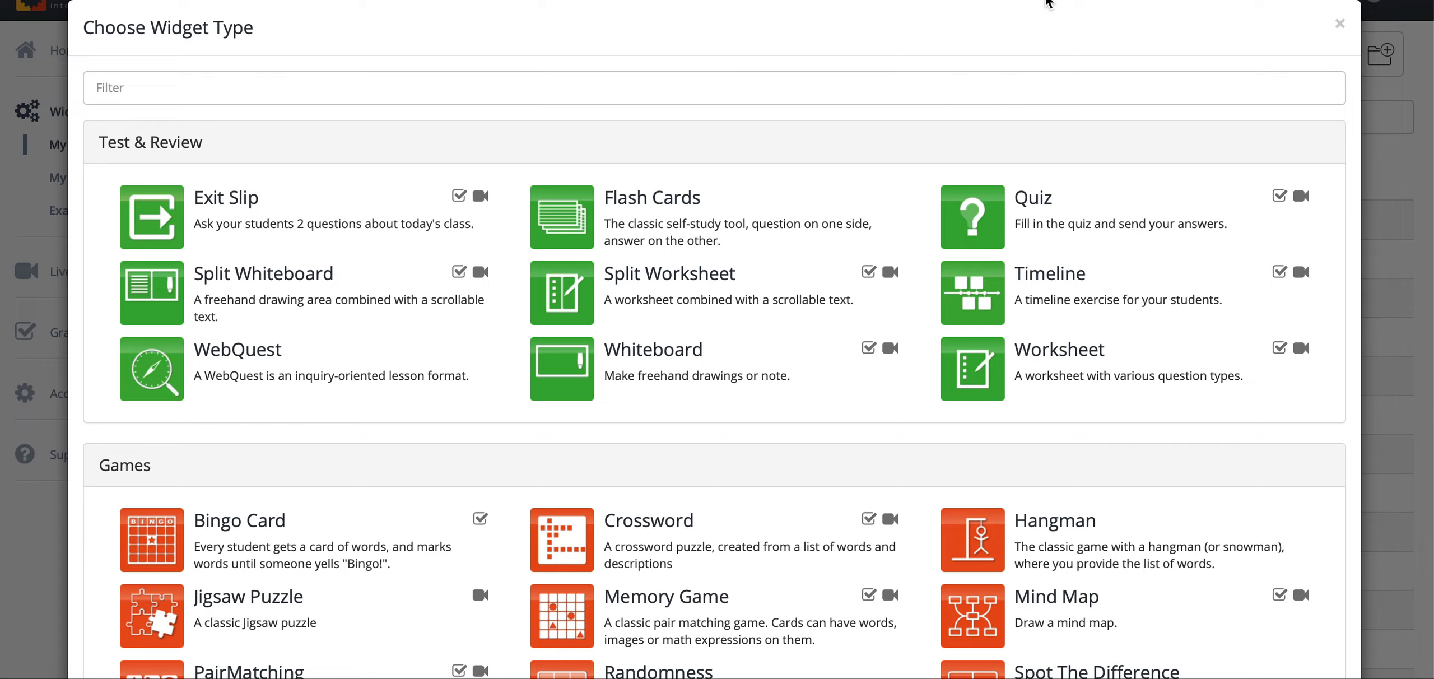
Step: Choose the Quiz widget type and start adding a question to it
left_click(1051, 216)
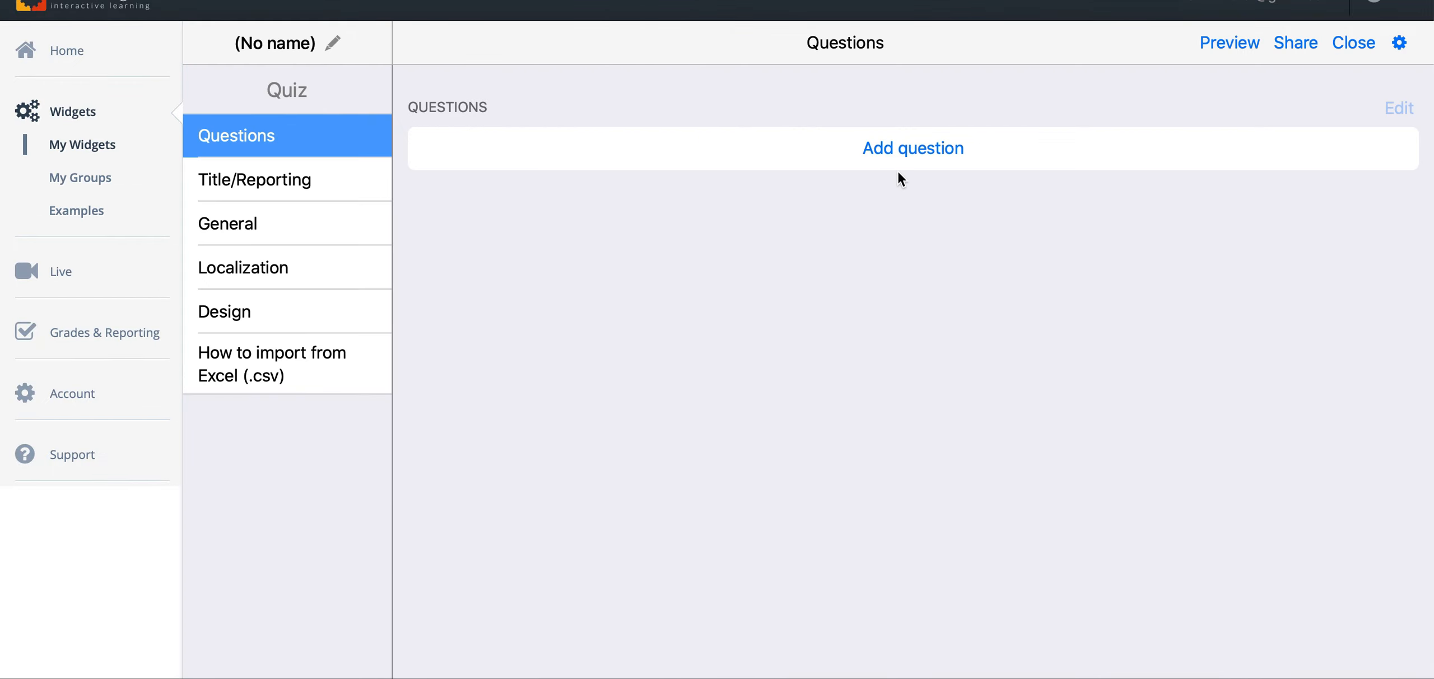
left_click(926, 160)
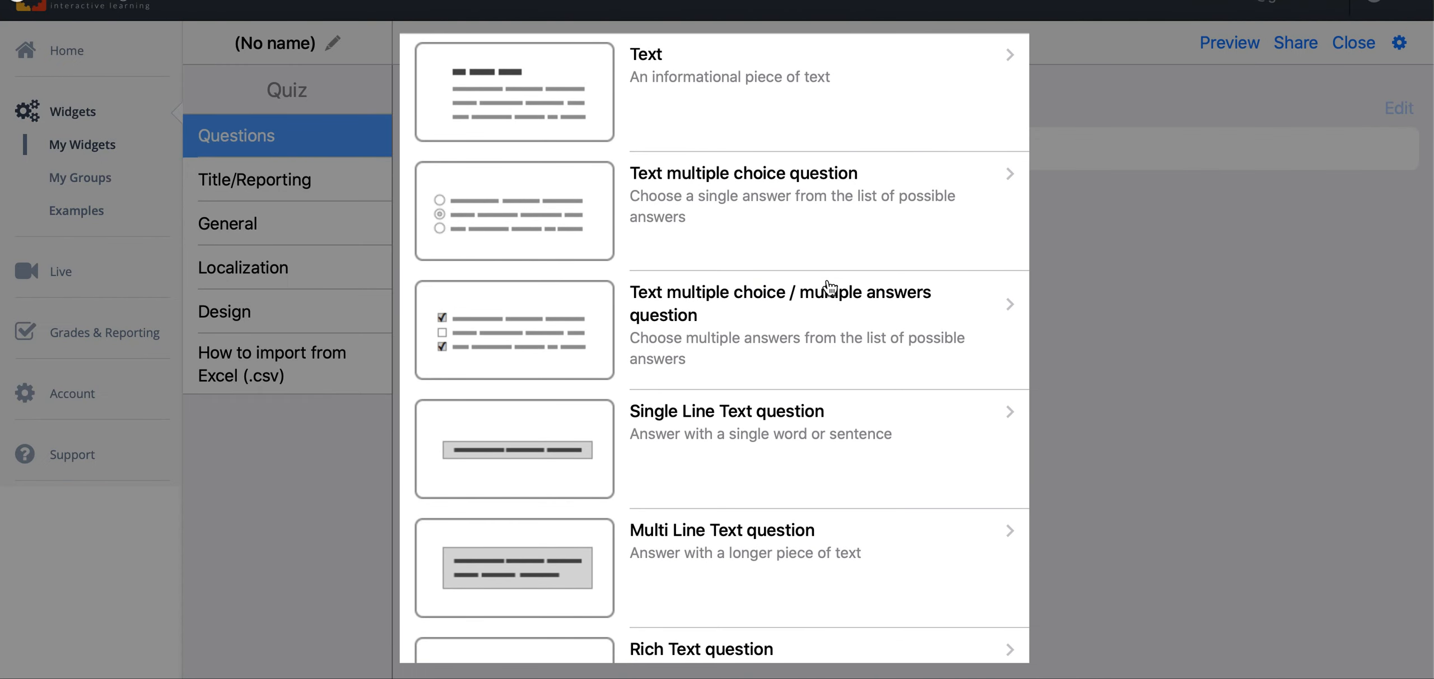
Step: Examine the available question types, from plain text and multiple choice to the picture and audio matching questions
scroll(831, 288, "down", 3)
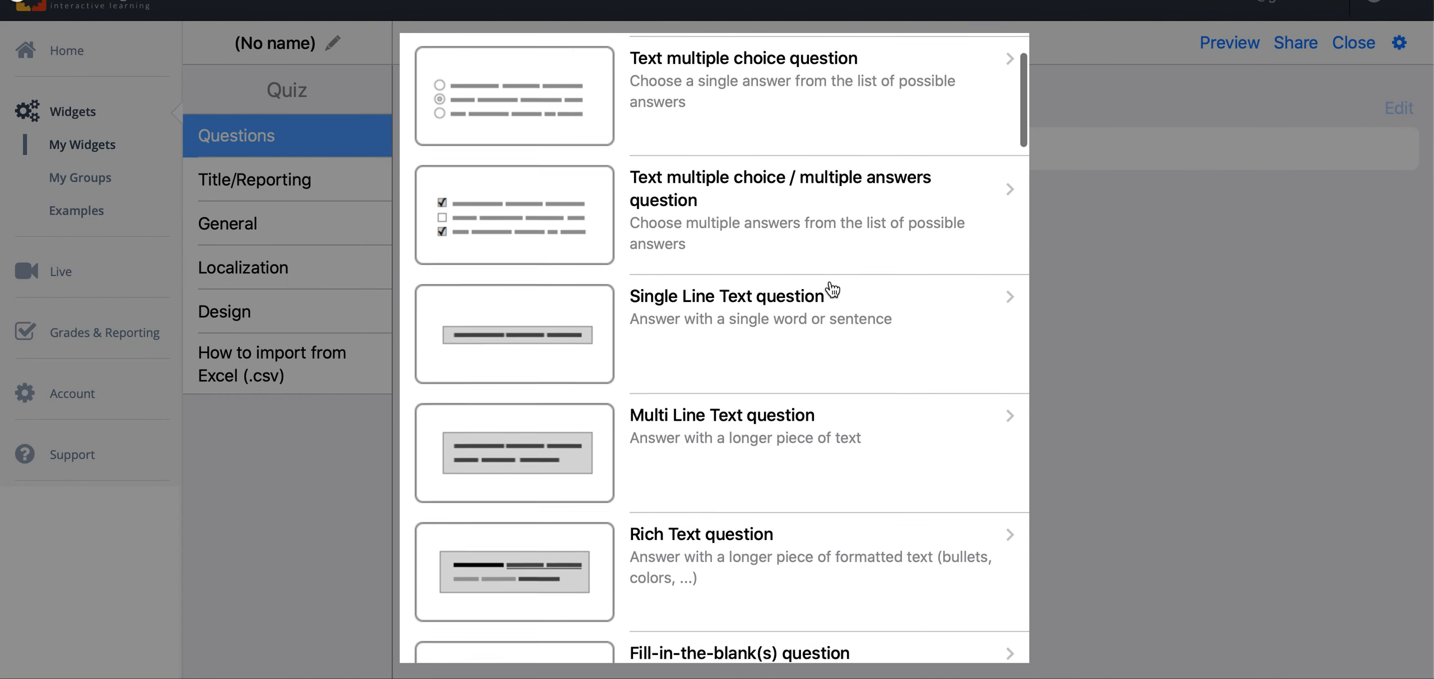
scroll(831, 289, "up", 3)
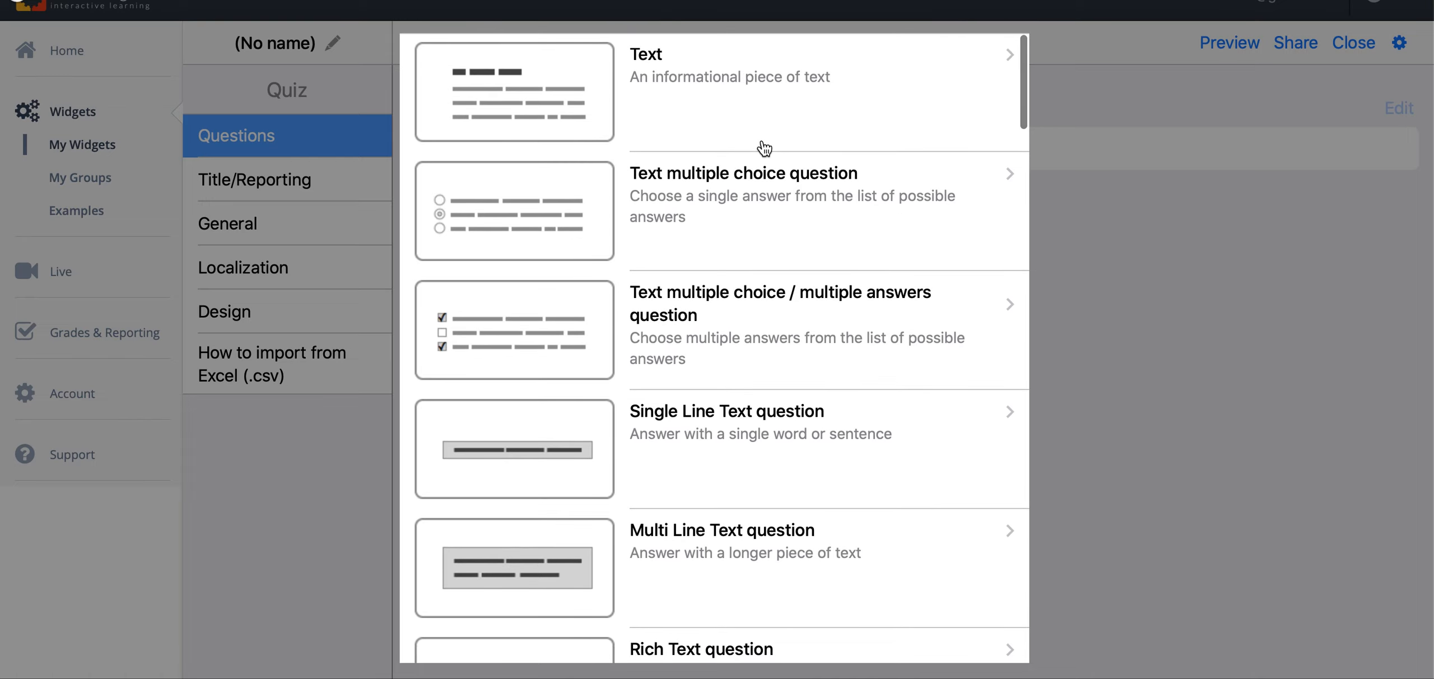
scroll(770, 333, "down", 1)
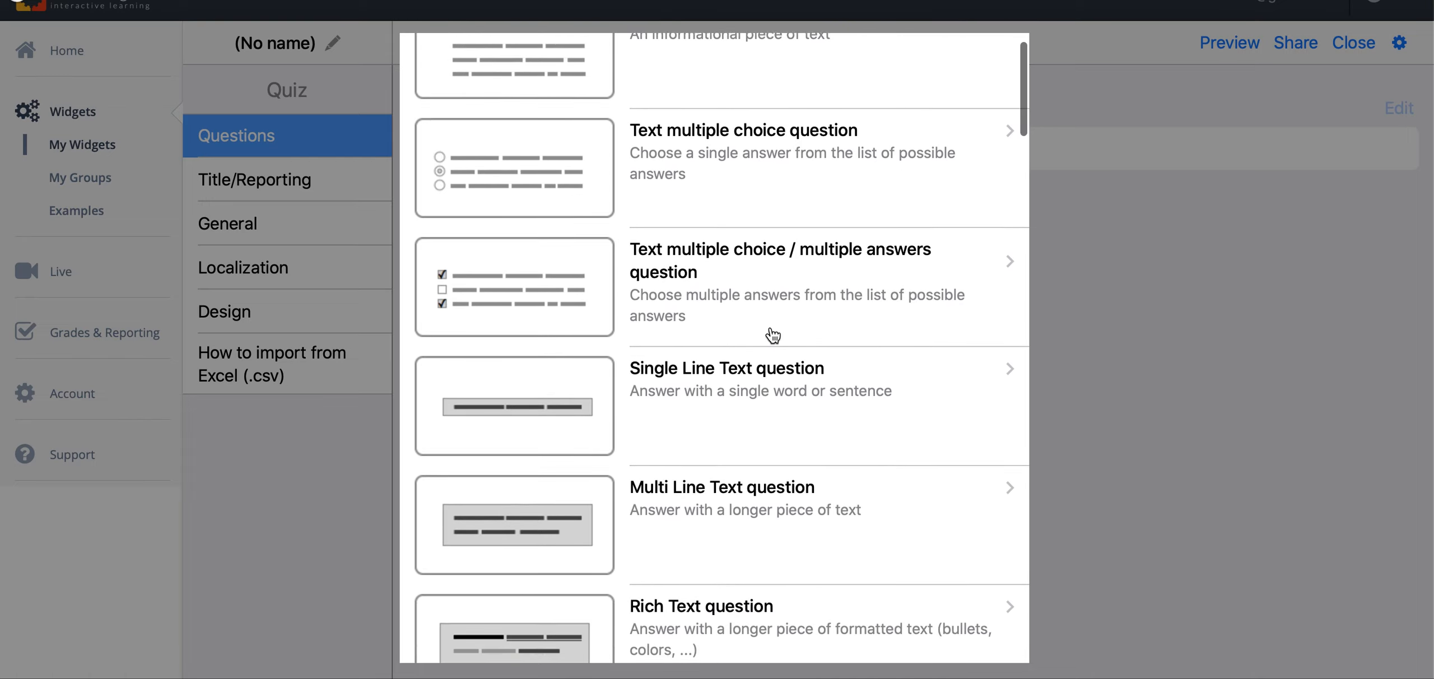
scroll(773, 335, "down", 3)
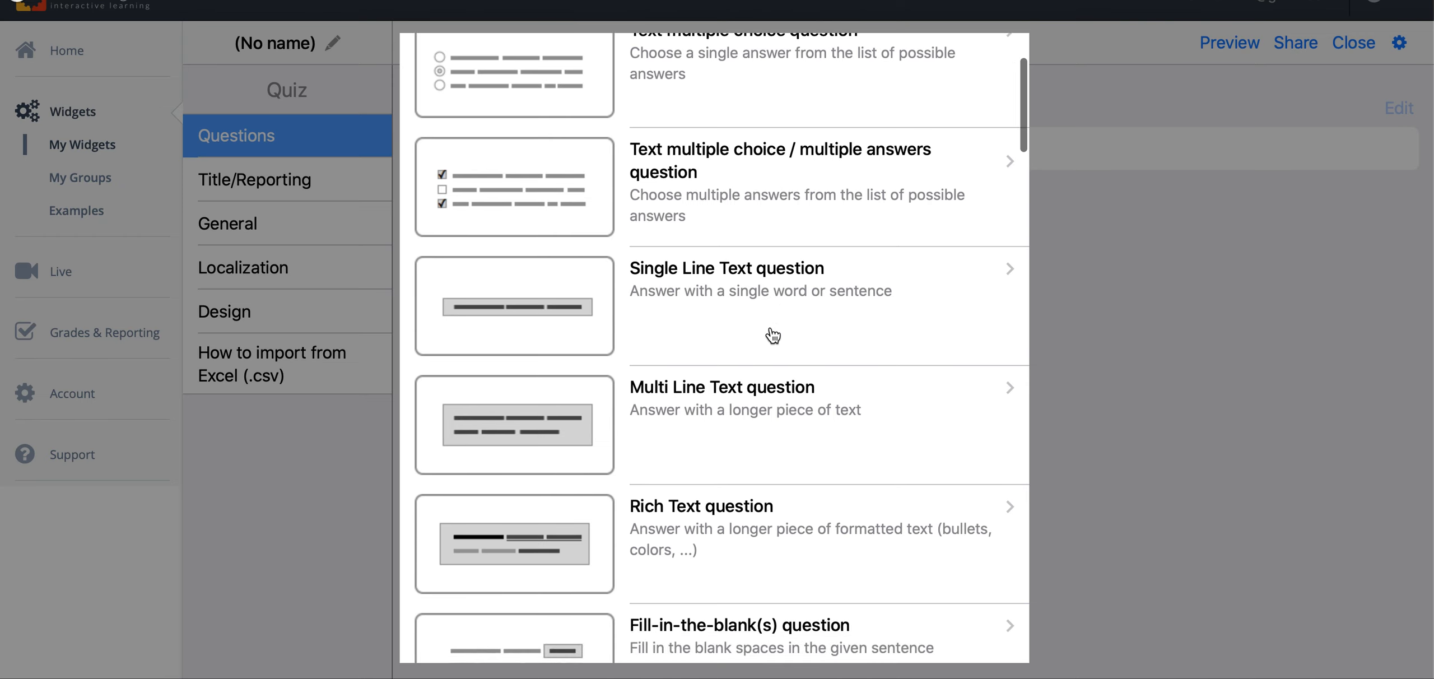
scroll(773, 335, "down", 5)
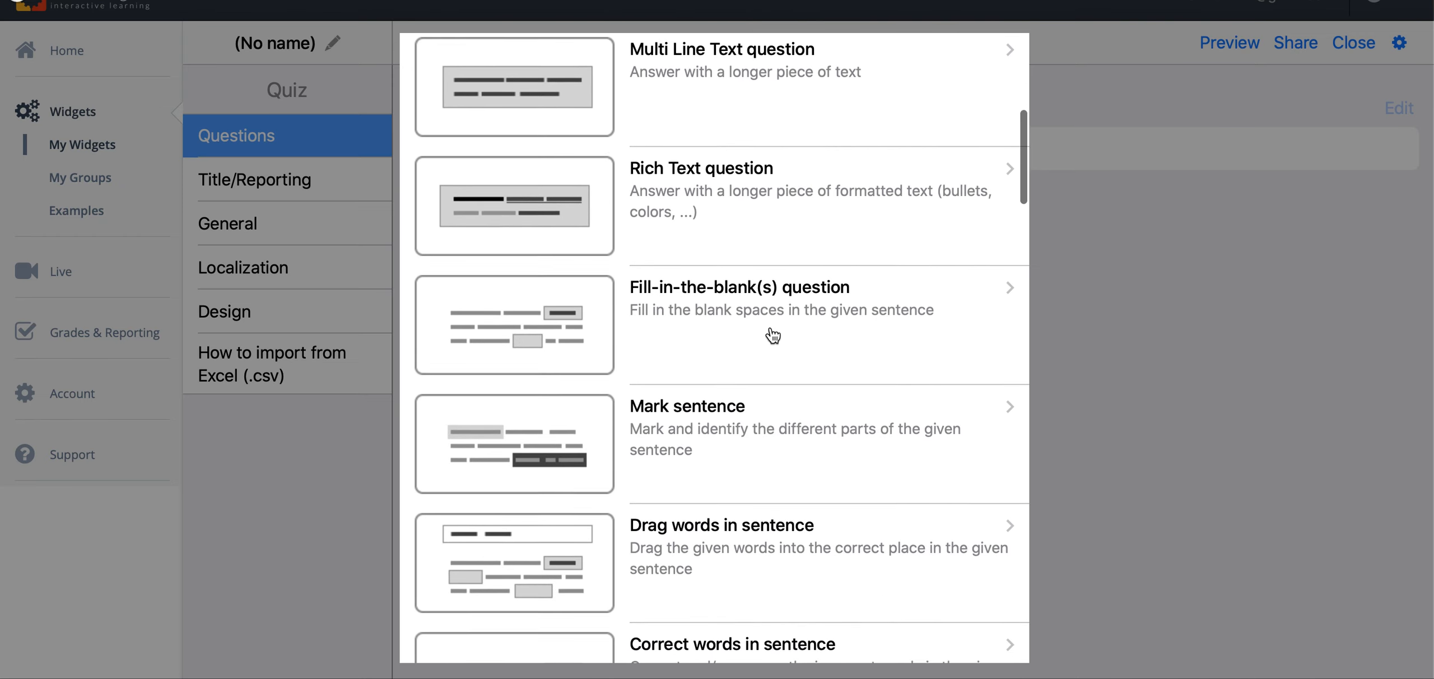
scroll(774, 335, "down", 1)
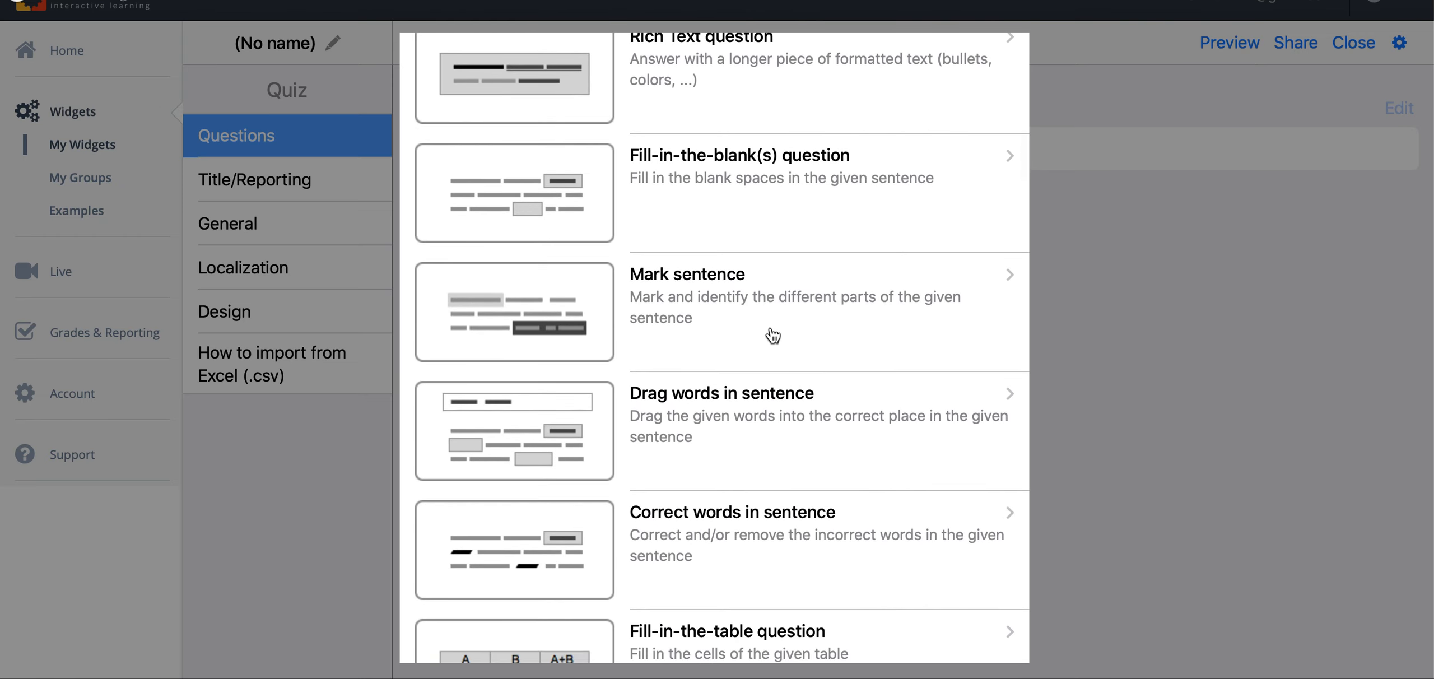
scroll(773, 335, "down", 7)
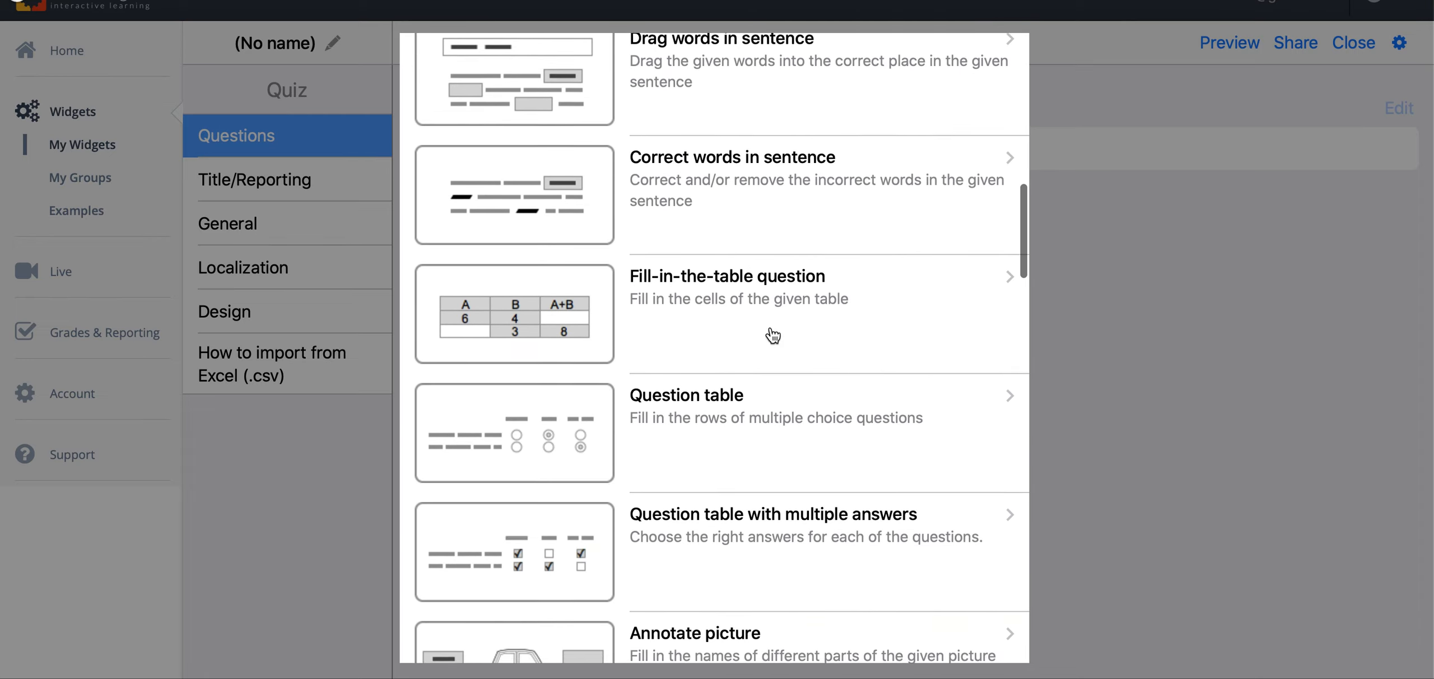
scroll(774, 335, "down", 3)
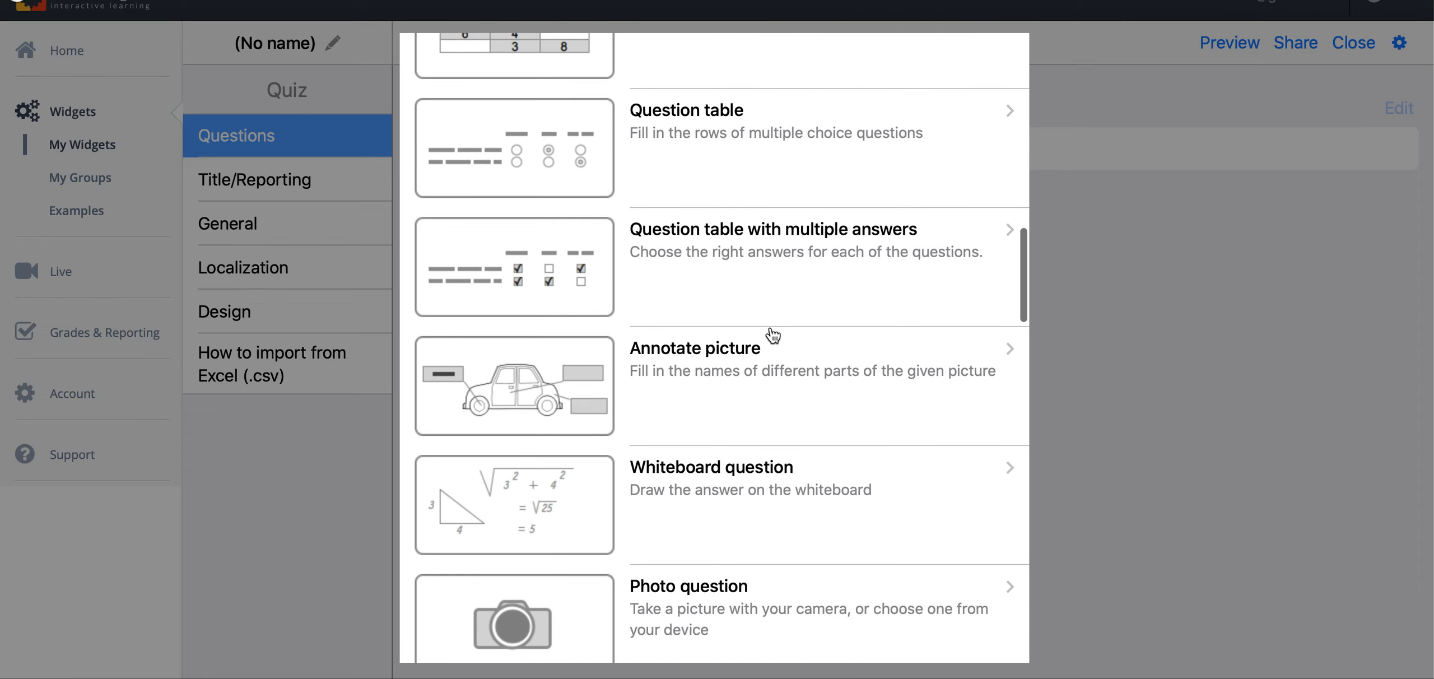
scroll(774, 335, "down", 1)
scroll(773, 335, "down", 1)
scroll(773, 336, "down", 8)
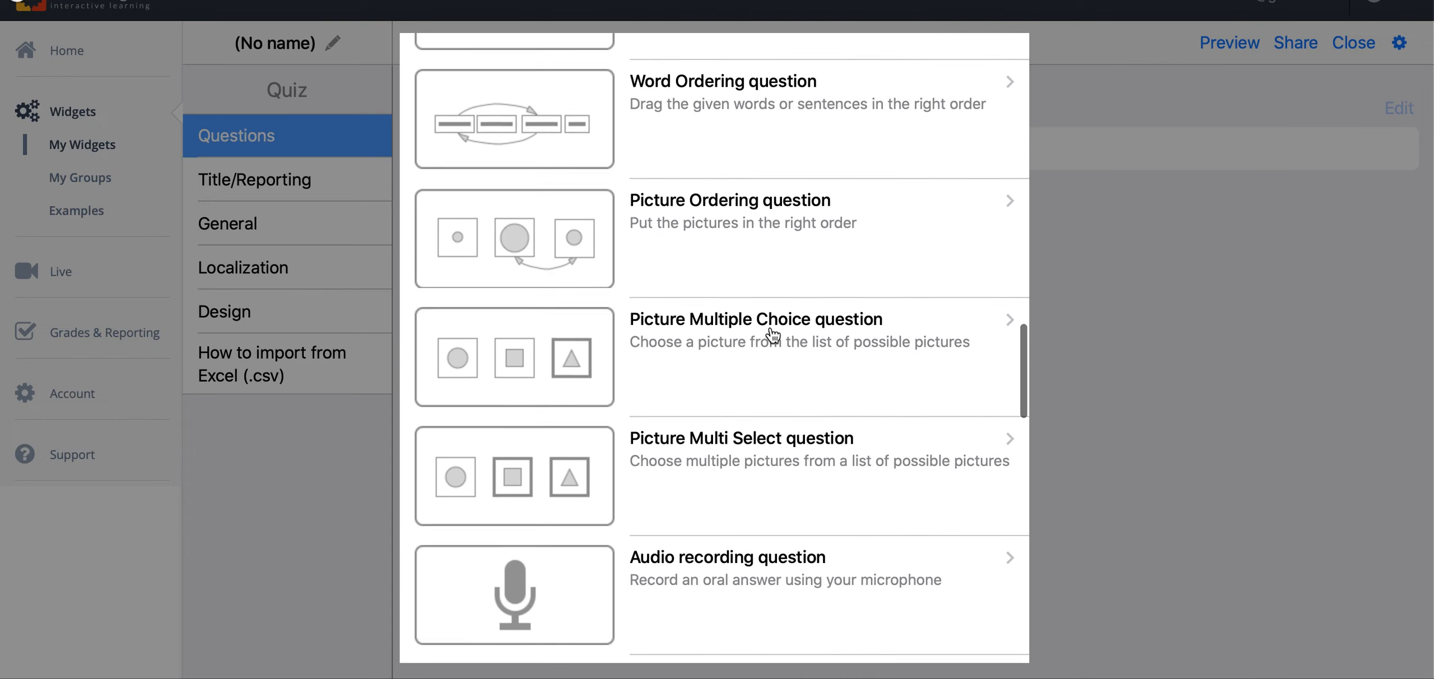
scroll(773, 335, "down", 3)
scroll(773, 335, "down", 2)
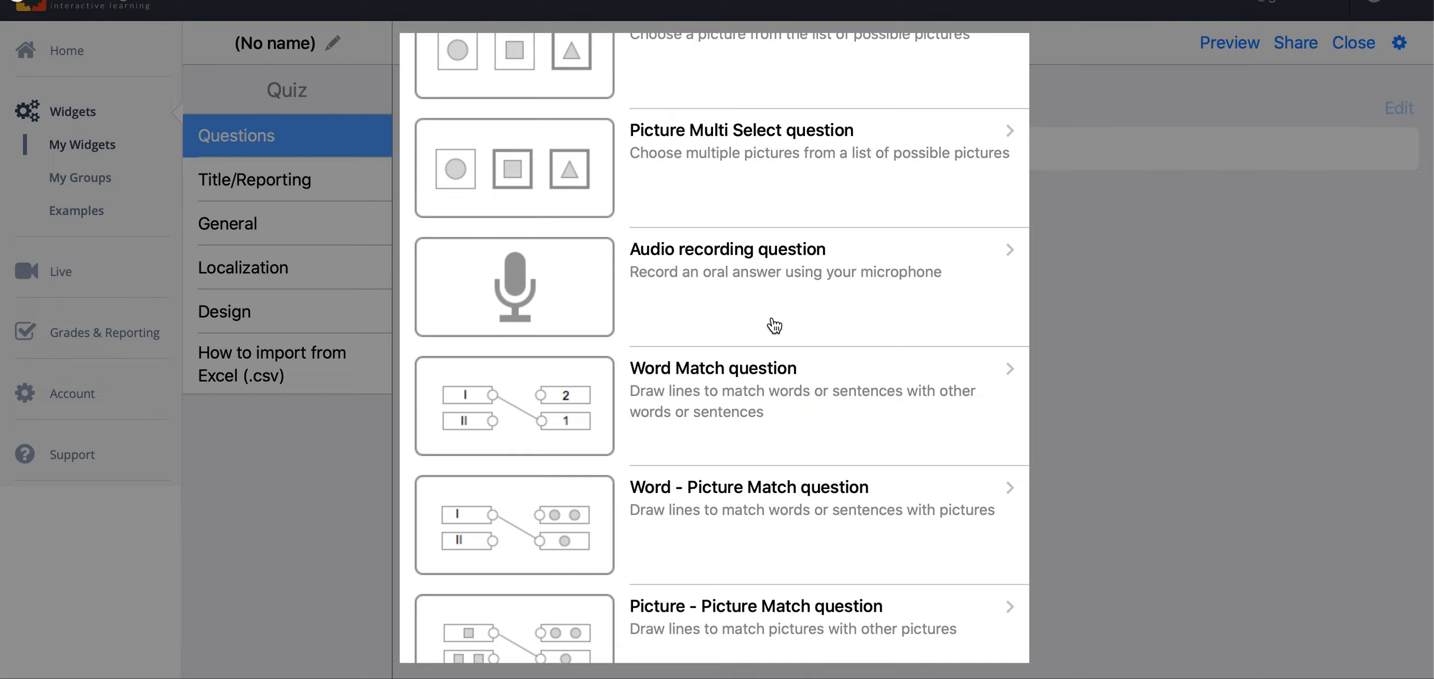
scroll(775, 325, "down", 3)
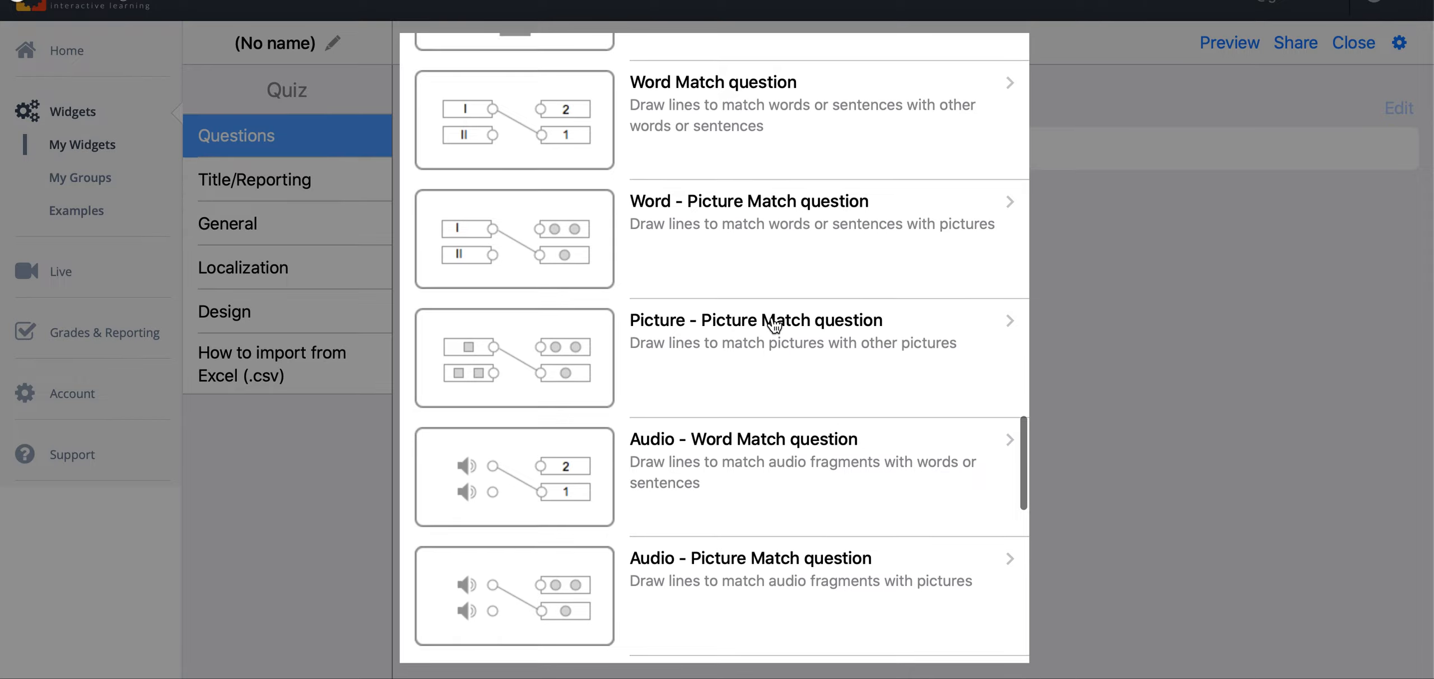
scroll(775, 325, "up", 5)
scroll(775, 325, "up", 20)
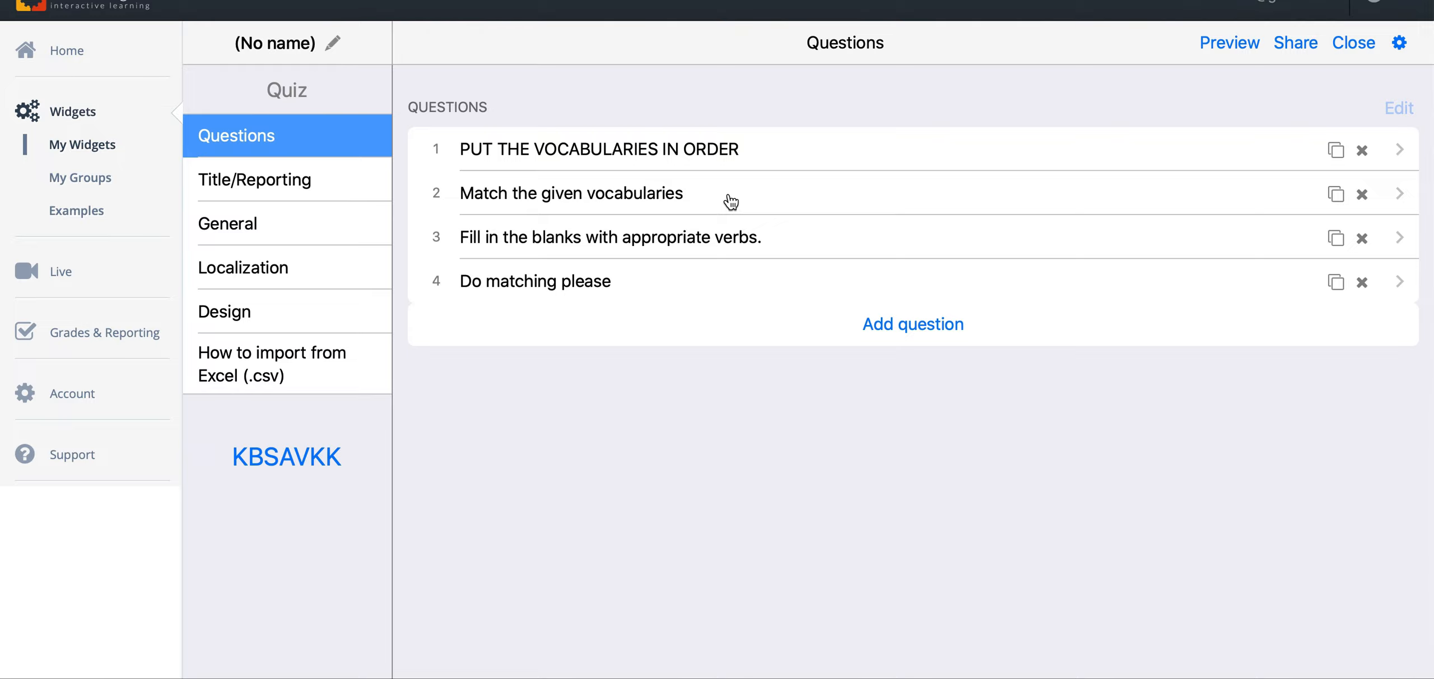
Step: Look over the quiz's Title/Reporting and General settings, then return to its question list
left_click(300, 184)
left_click(280, 242)
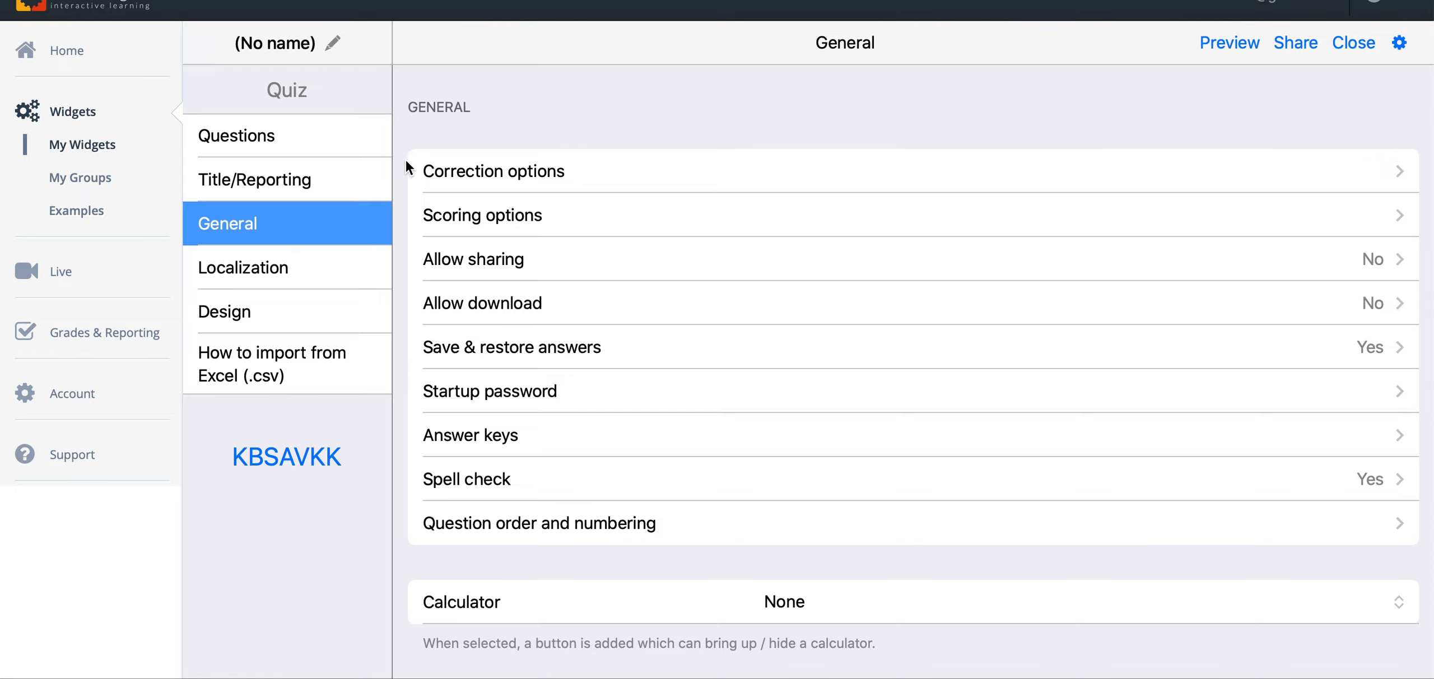
left_click(270, 135)
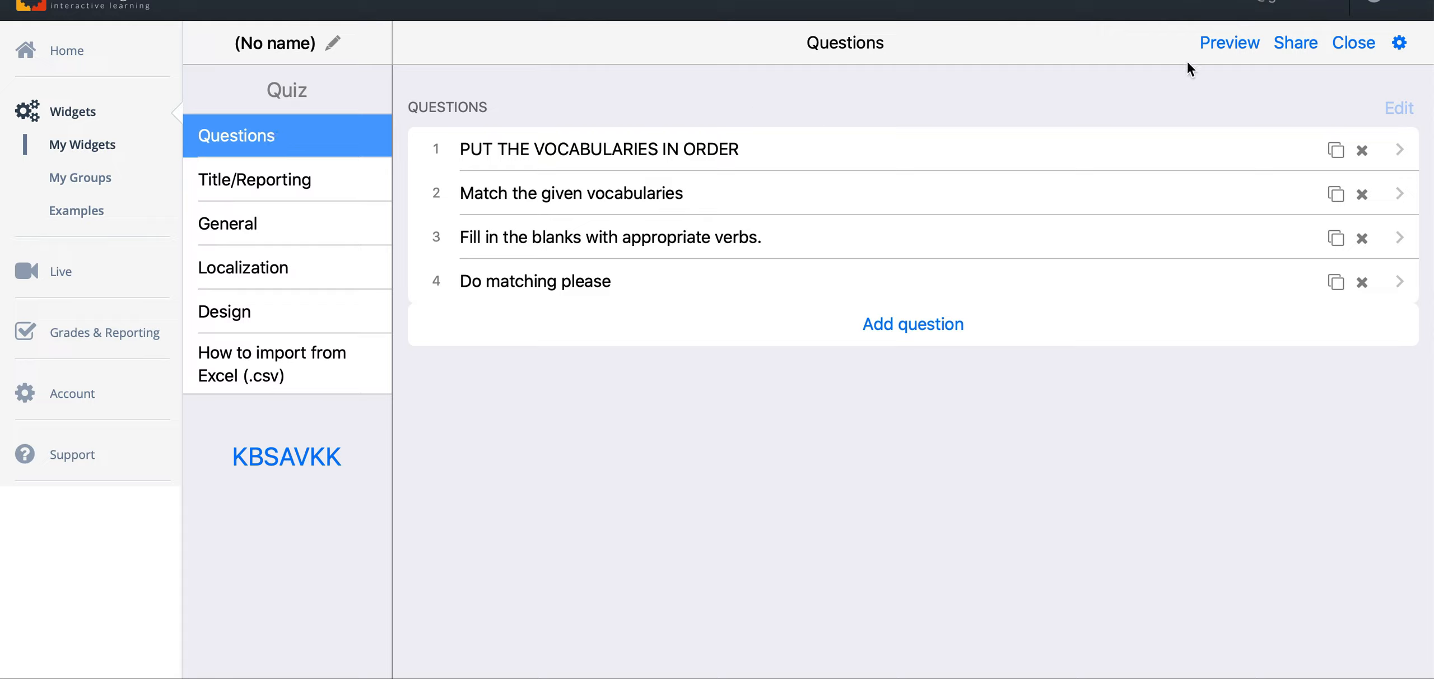
Step: Preview the quiz as a student and go through all four questions to the submission page
left_click(1234, 52)
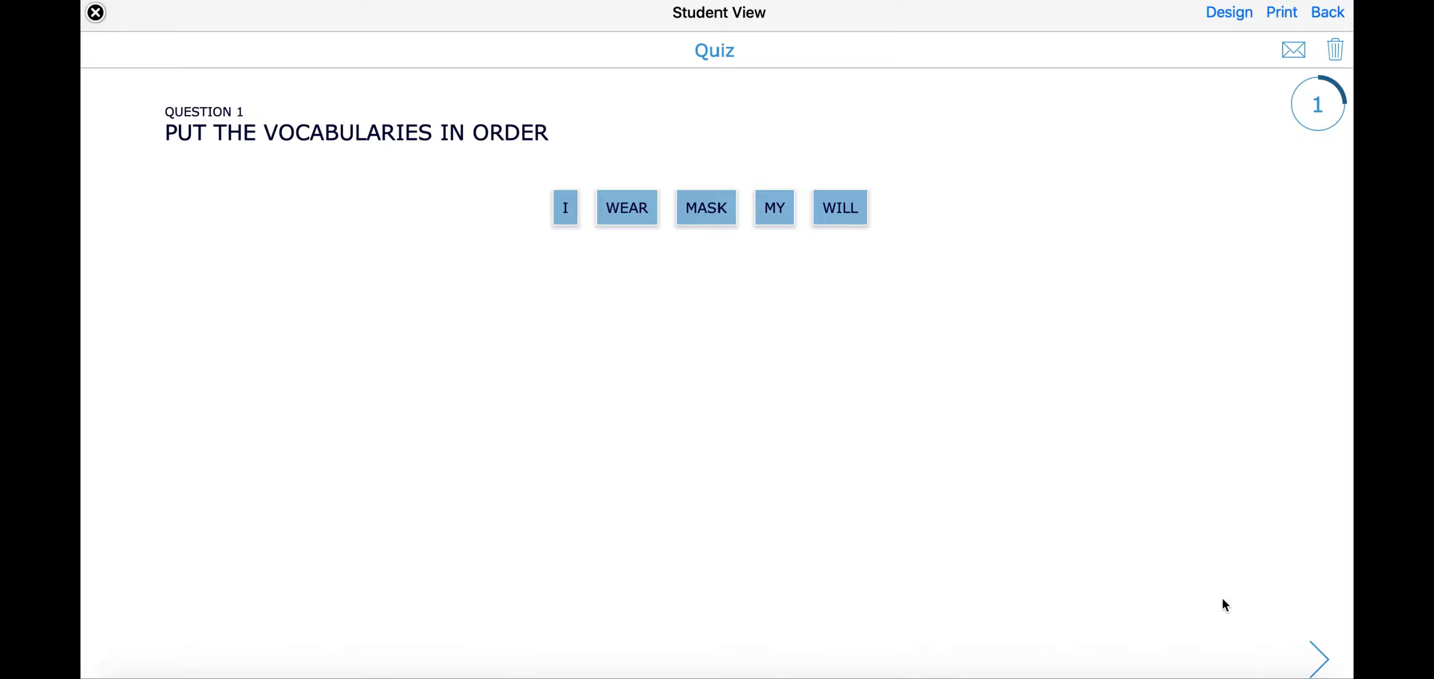
left_click(1315, 654)
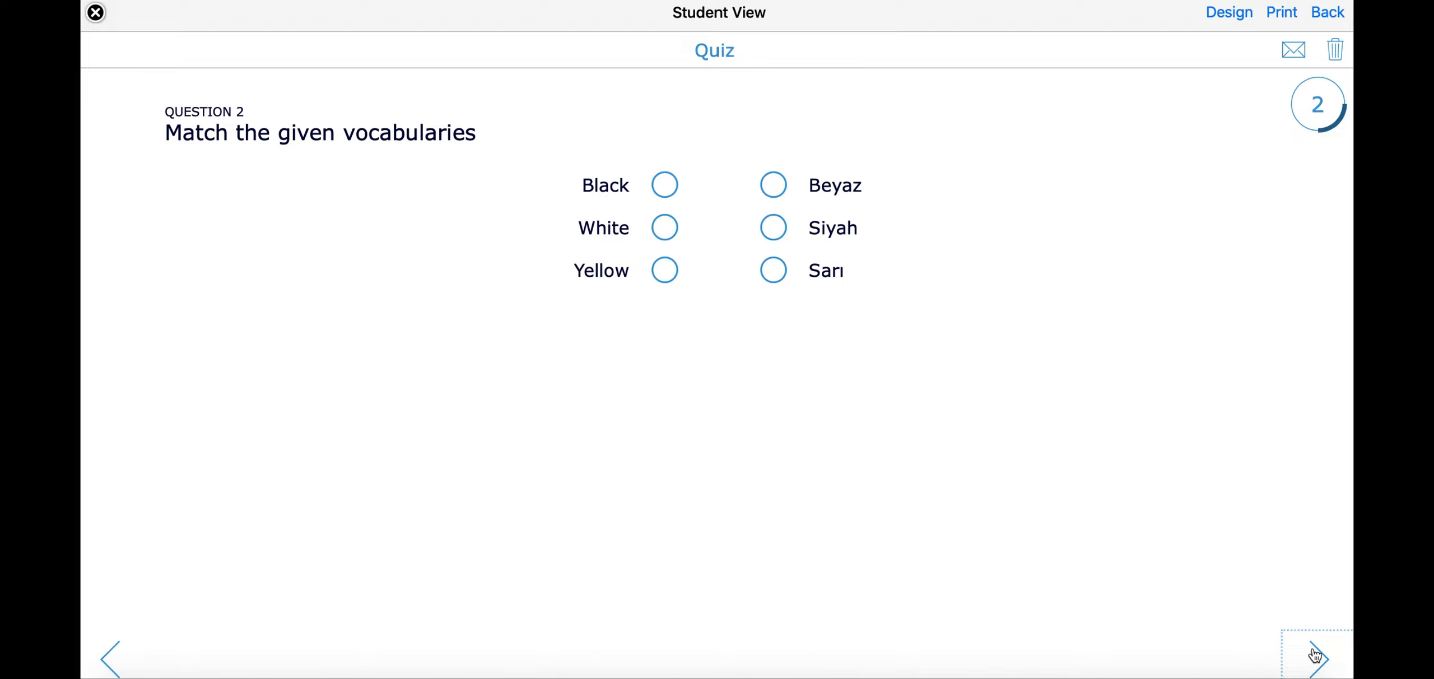
left_click(1315, 654)
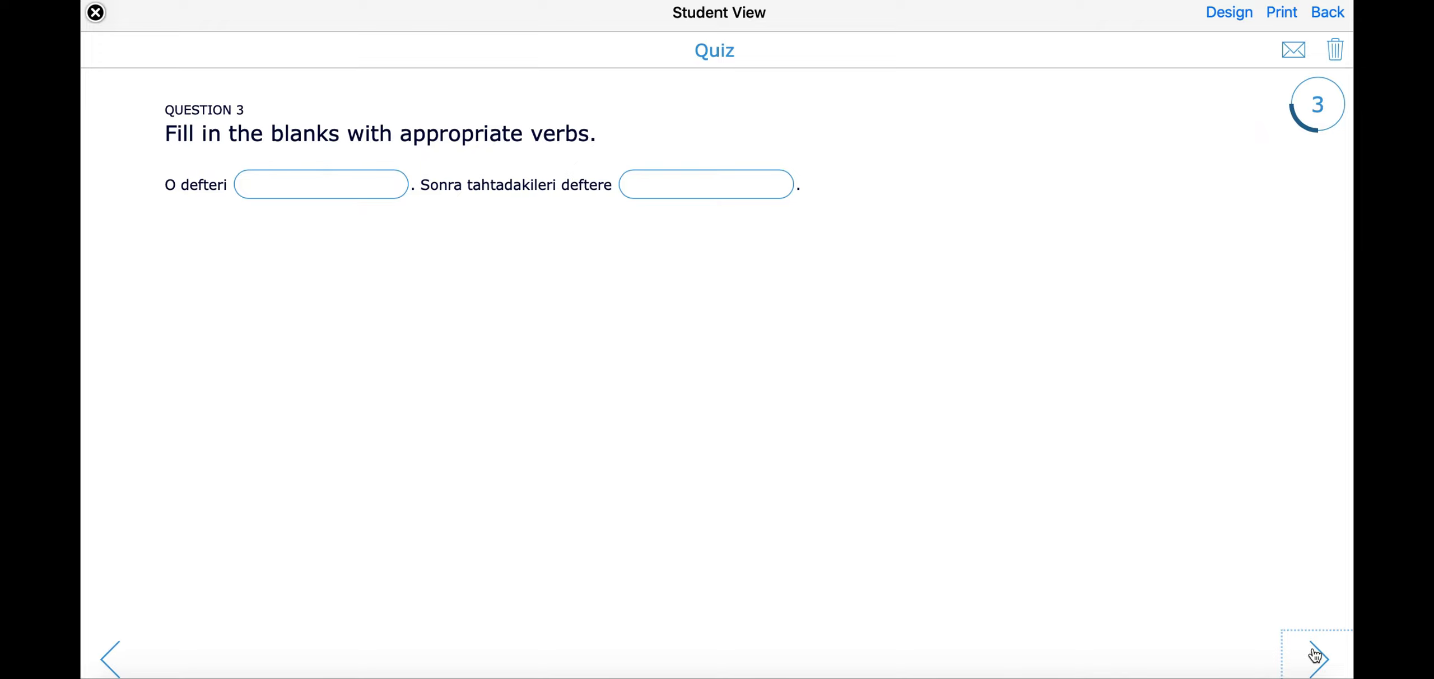
left_click(1315, 654)
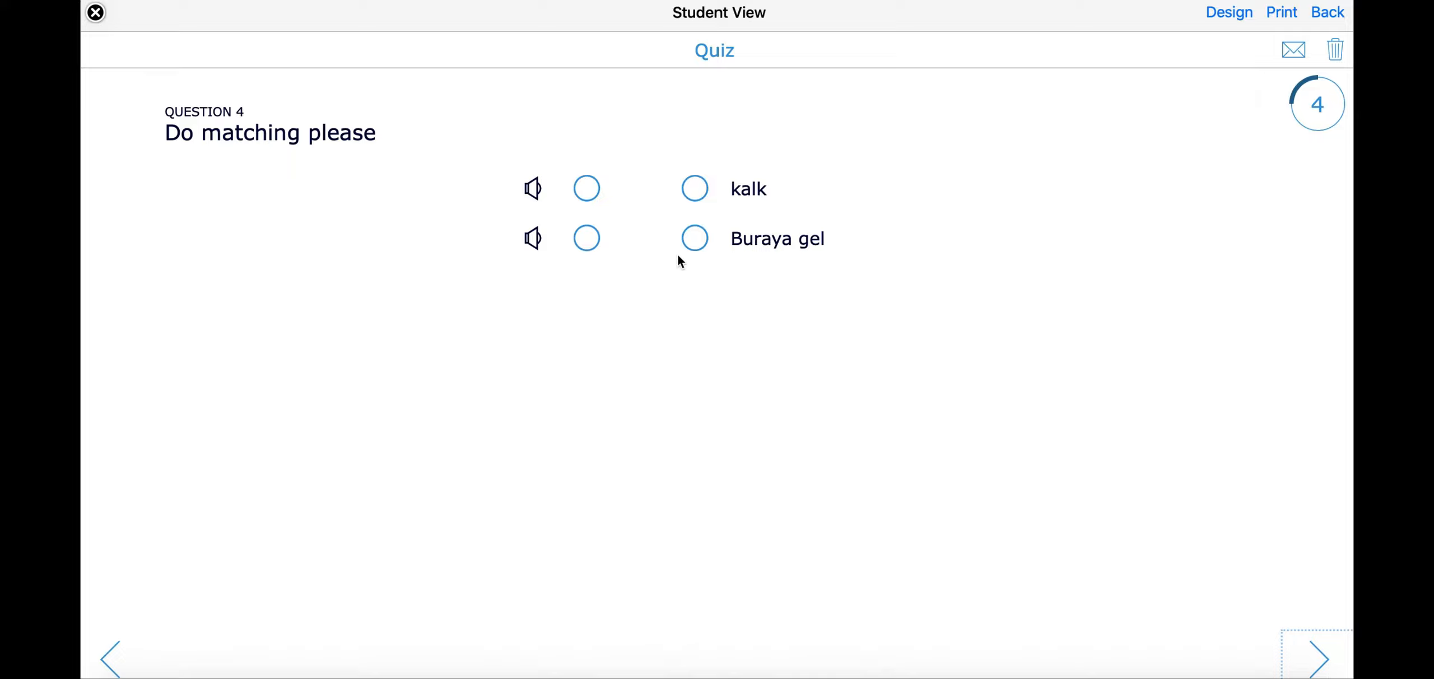
left_click(1319, 658)
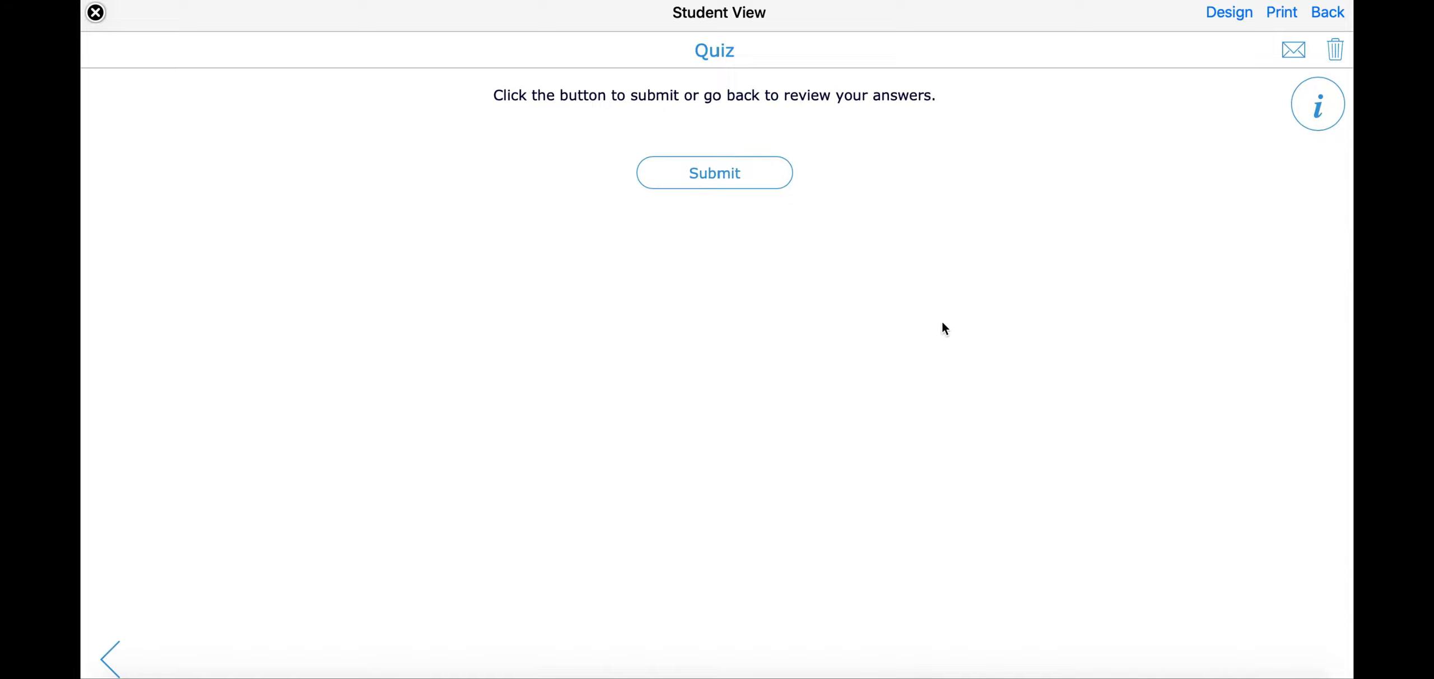
Step: Submit the previewed quiz and send the answers under the student's name
left_click(748, 180)
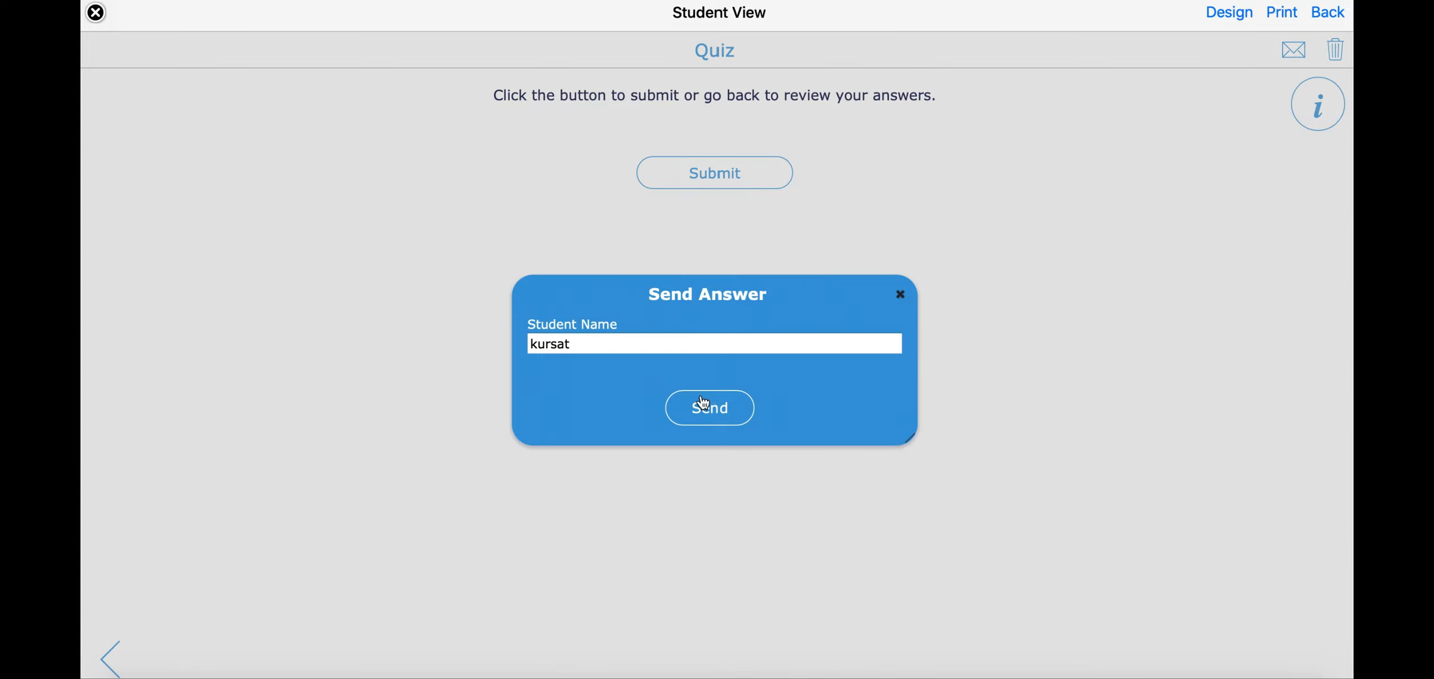
left_click(708, 421)
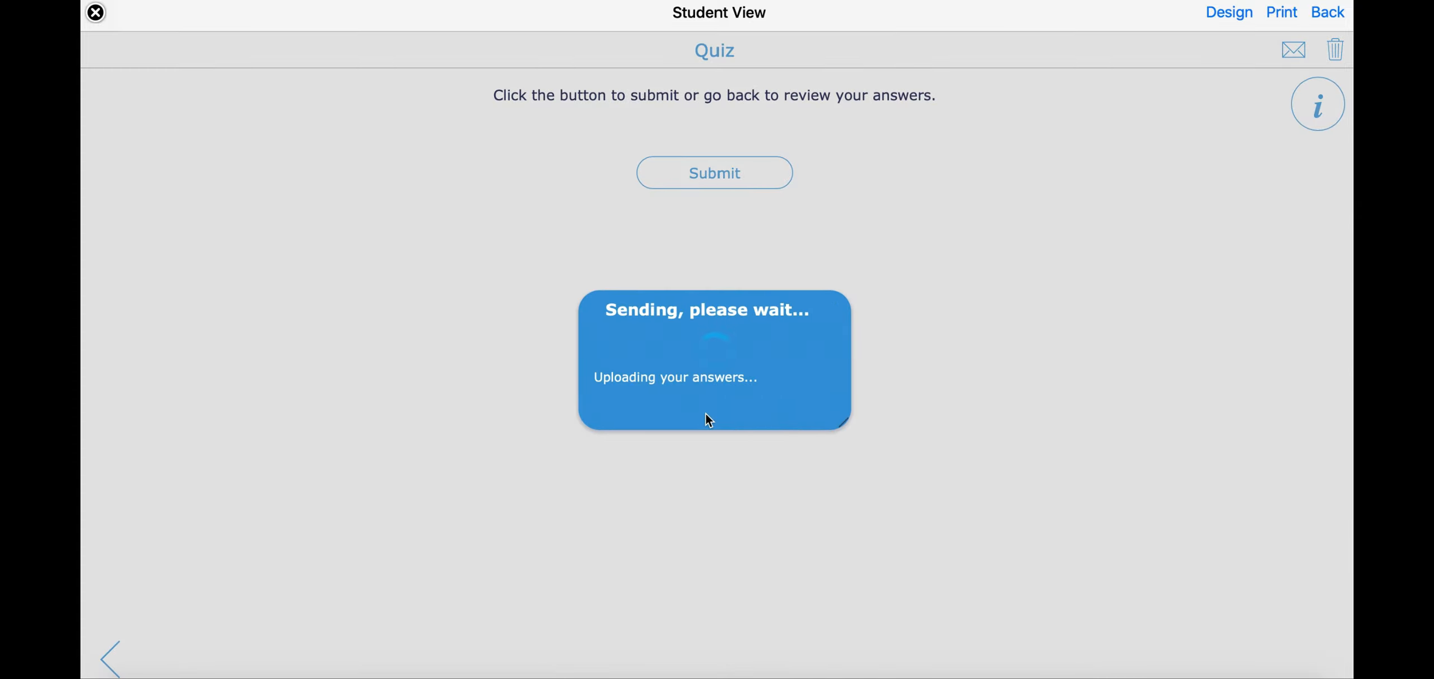